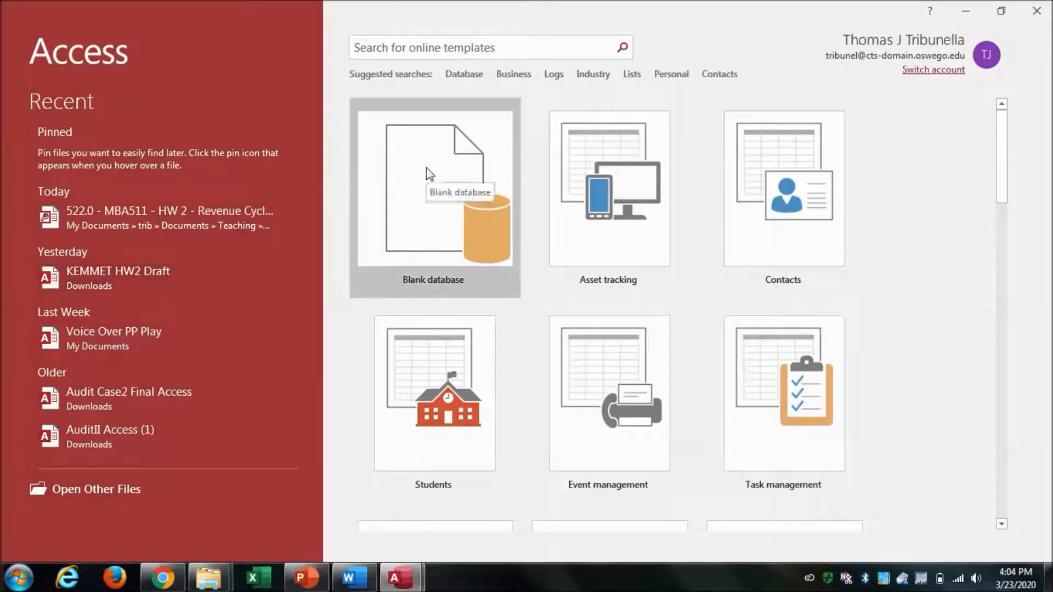
Create a new blank database named MIS HW2 followed by the student's first name.
left_click(426, 167)
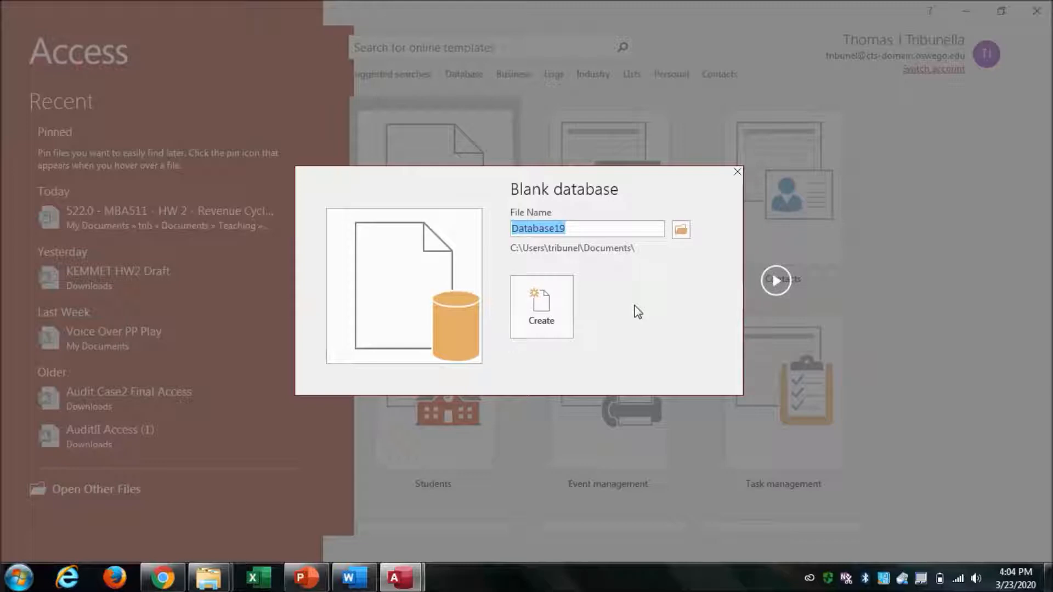
type("MIS")
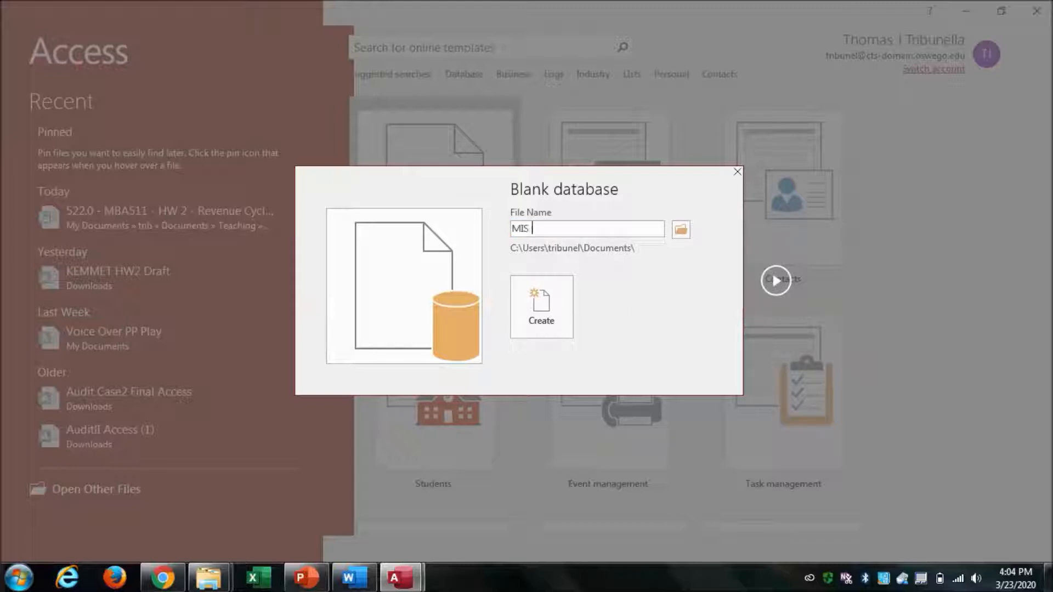
type(" HW2 Tom")
left_click(544, 296)
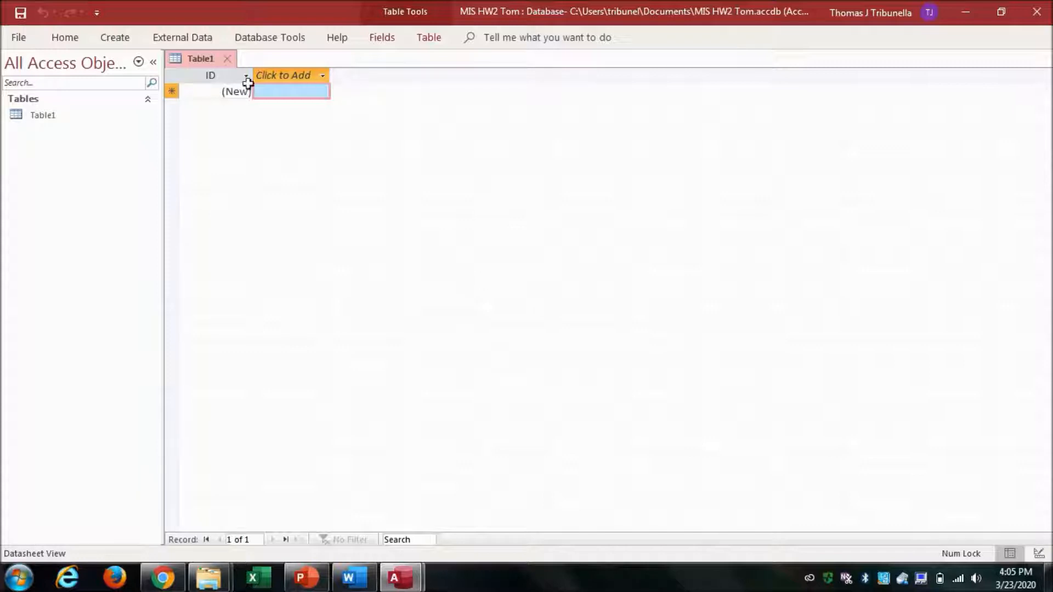
Switch the new table to Design View, saving it under the name Cash.
left_click(65, 39)
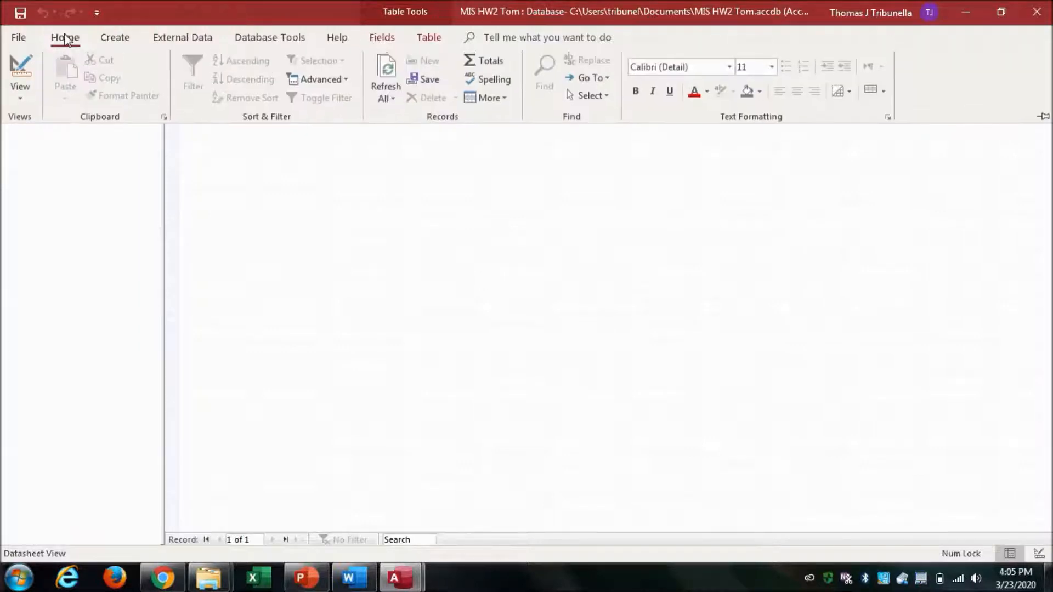
left_click(23, 61)
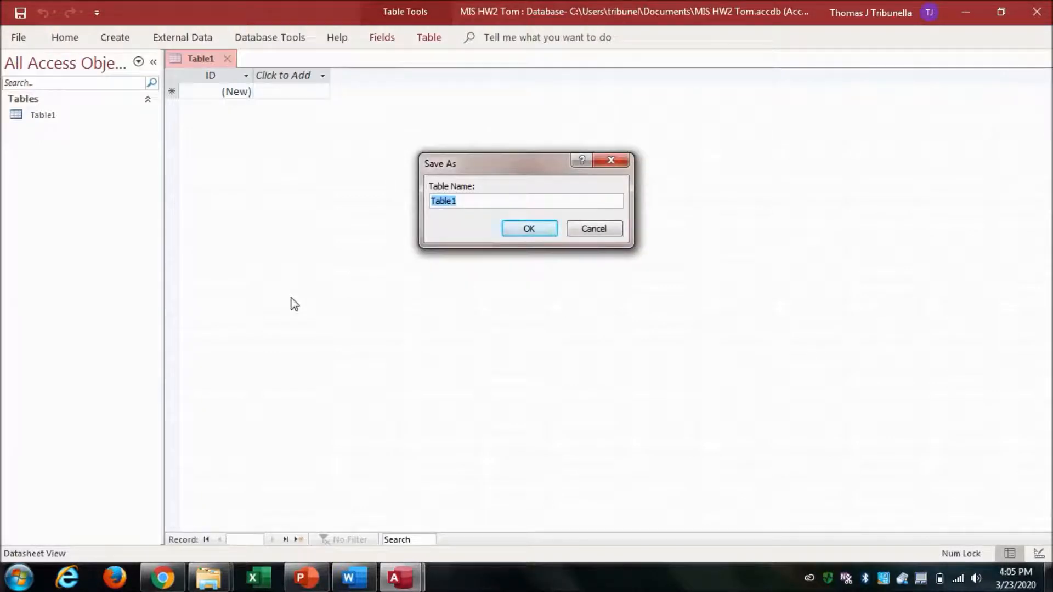
left_click(354, 578)
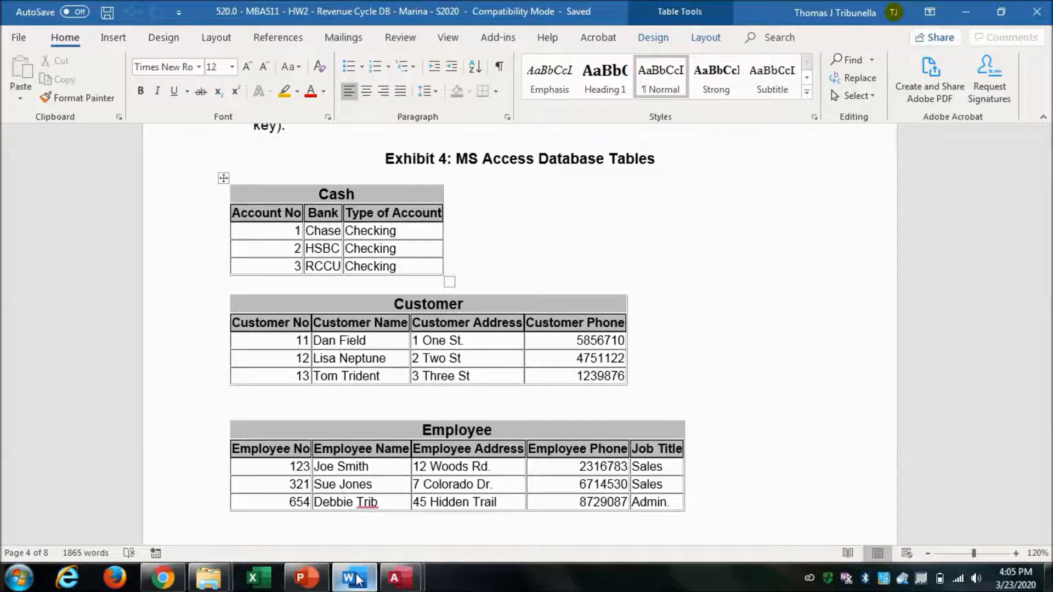
left_click(355, 579)
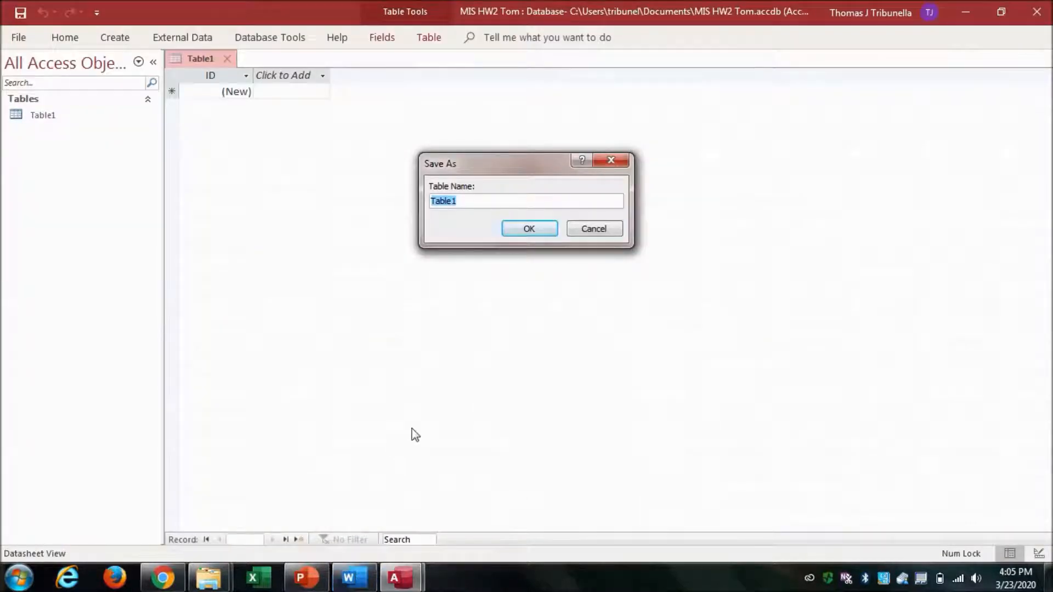
type("Cash")
left_click(534, 229)
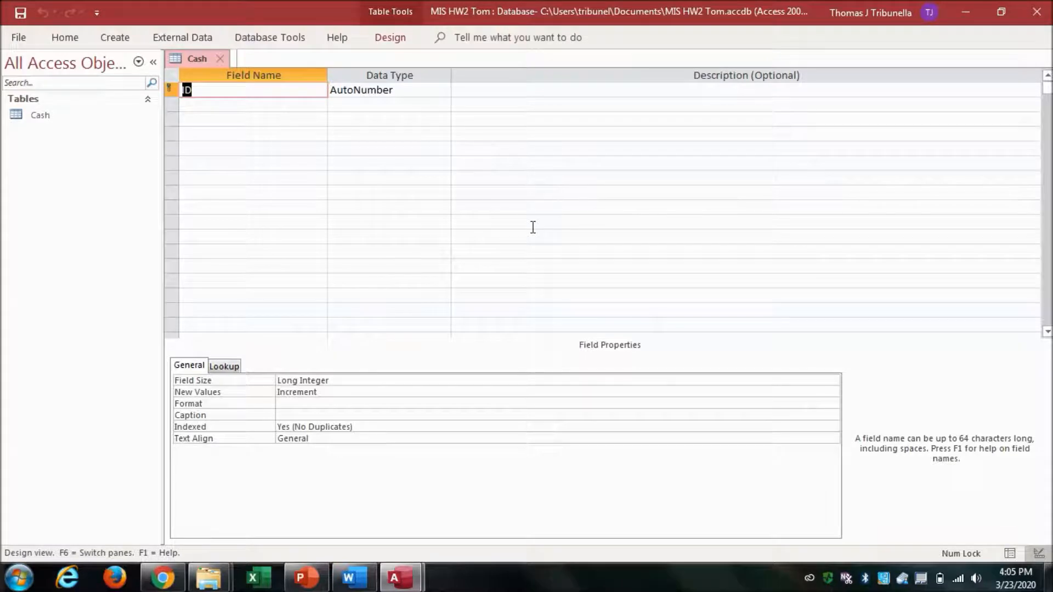
Check the Cash exhibit in the Word document and rename the ID field to Account Number.
mouse_move(362, 582)
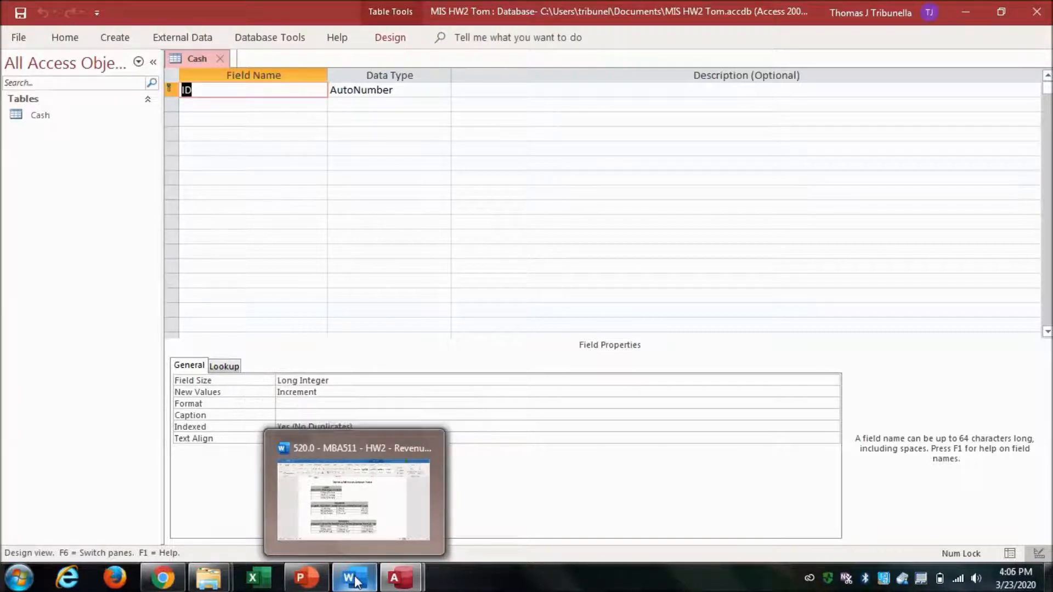
left_click(355, 580)
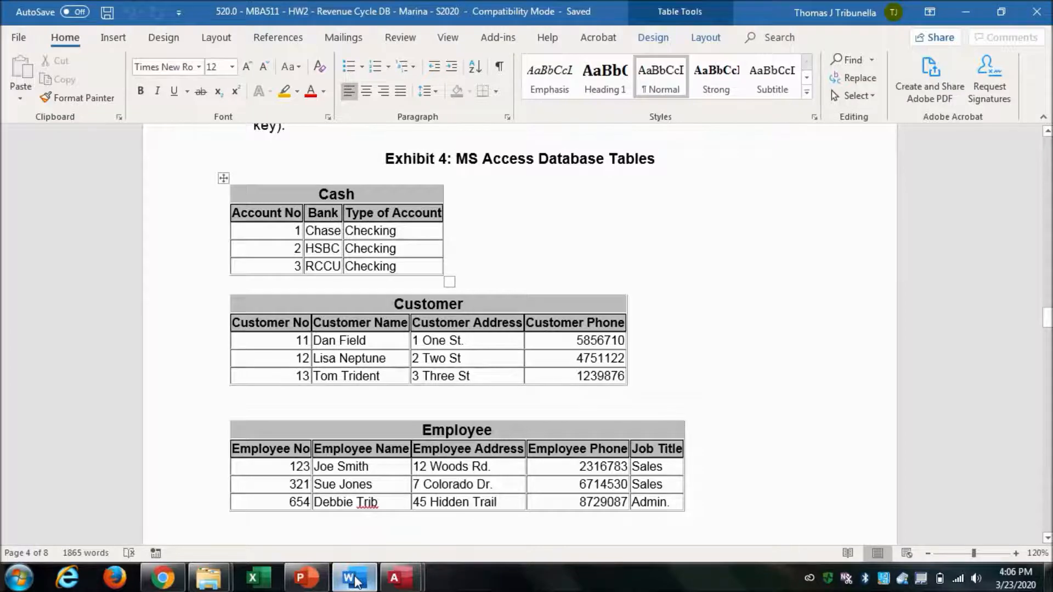
left_click(355, 580)
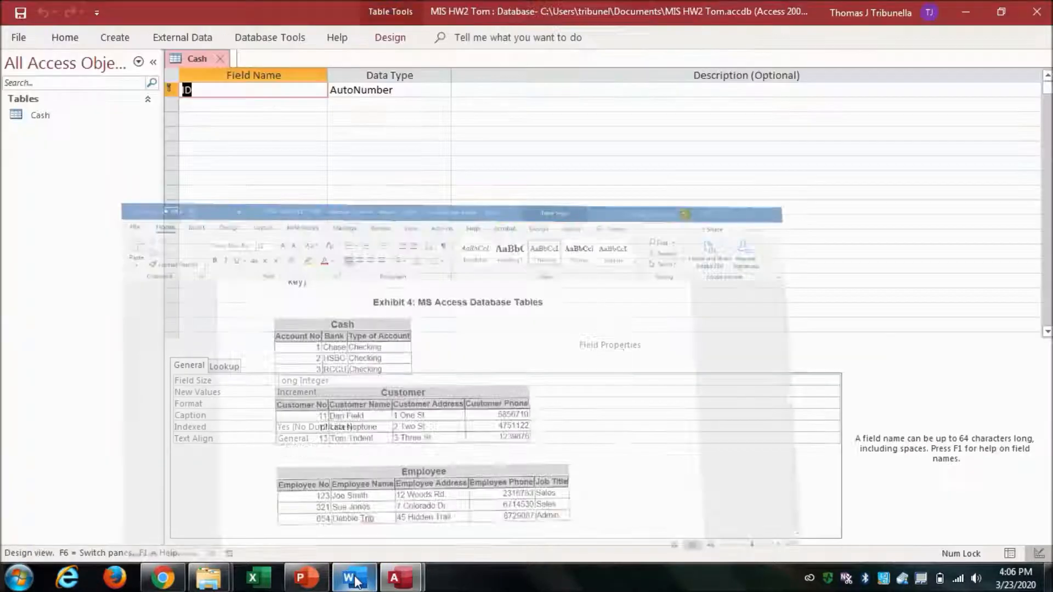
left_click(222, 91)
key("BackSpace")
key("BackSpace")
type("Acc")
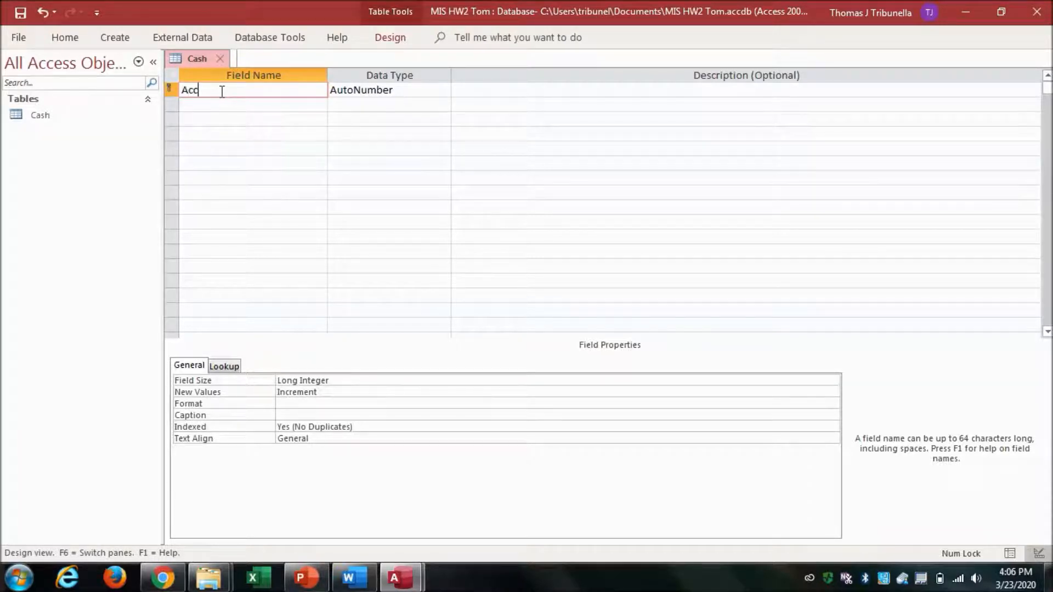
type("ountNumber")
left_click(221, 91)
Set Account Number's data type to Number and clear its default value.
left_click(425, 92)
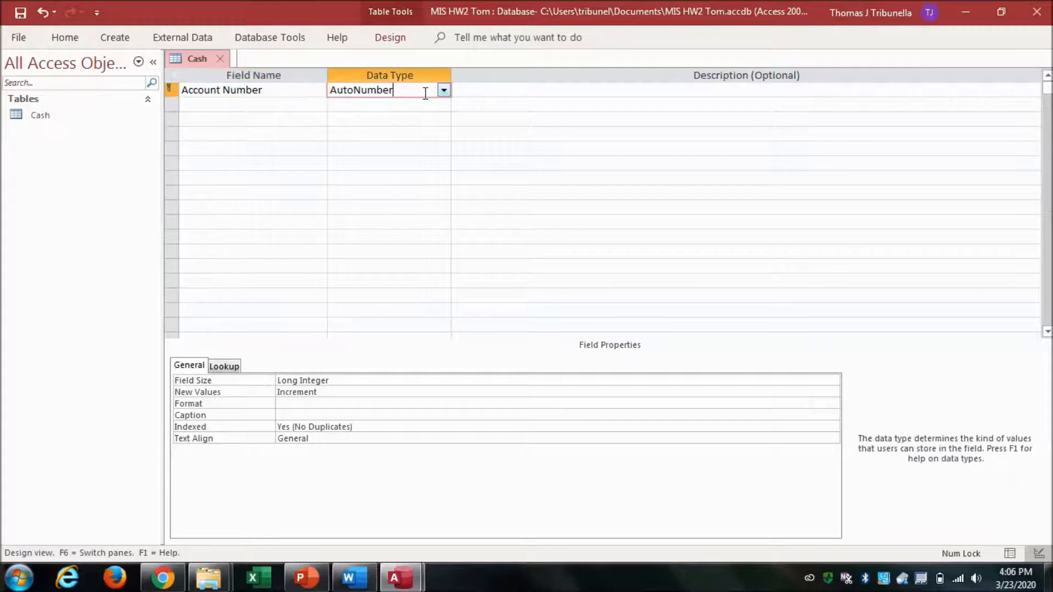
left_click(443, 90)
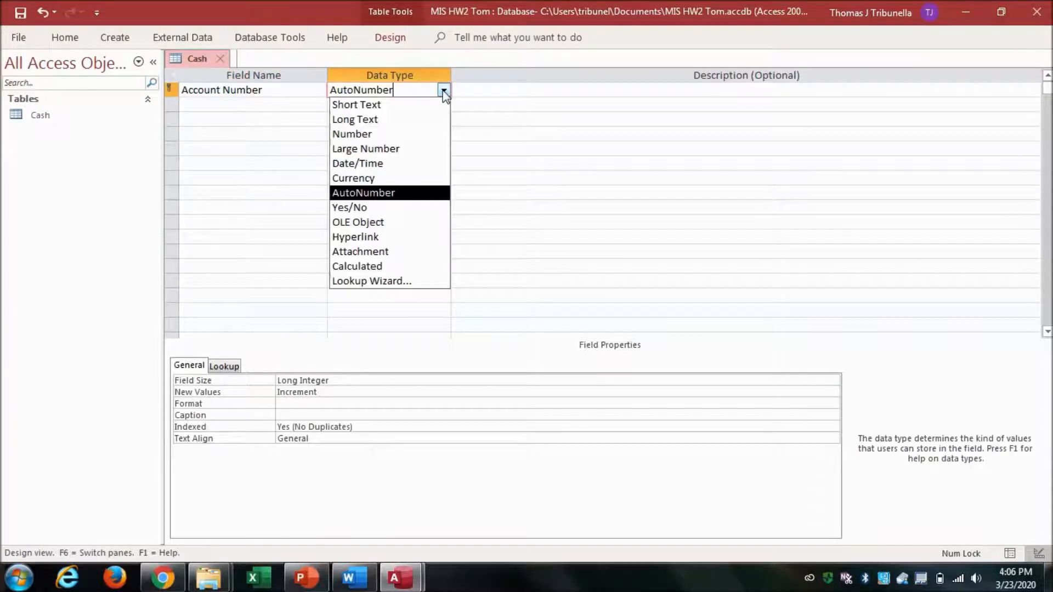
left_click(440, 133)
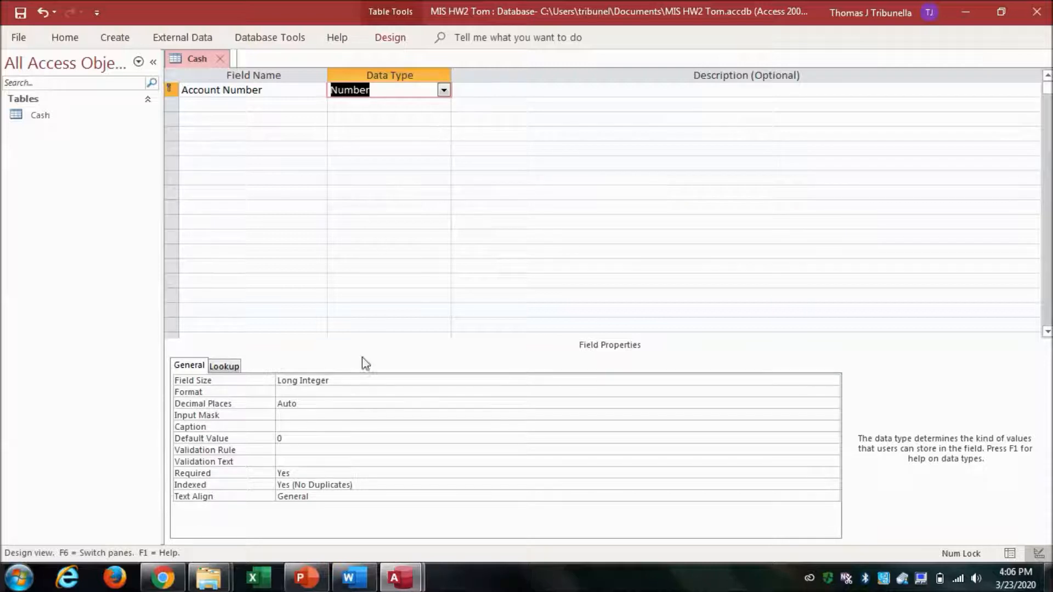
left_click(343, 438)
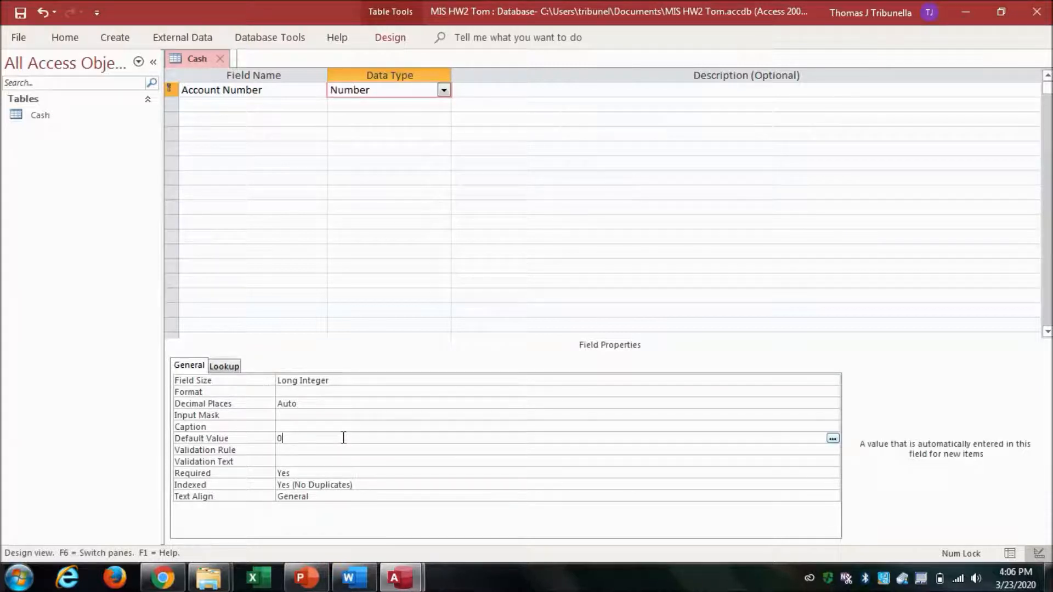
key("BackSpace")
Add a Bank field with the Short Text data type below Account Number.
left_click(241, 106)
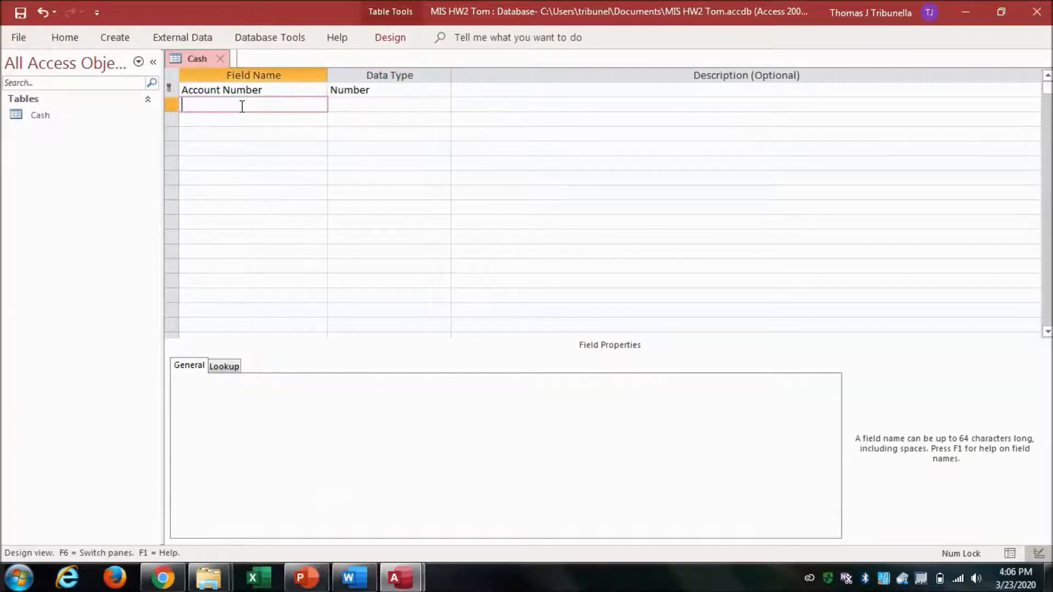
left_click(354, 579)
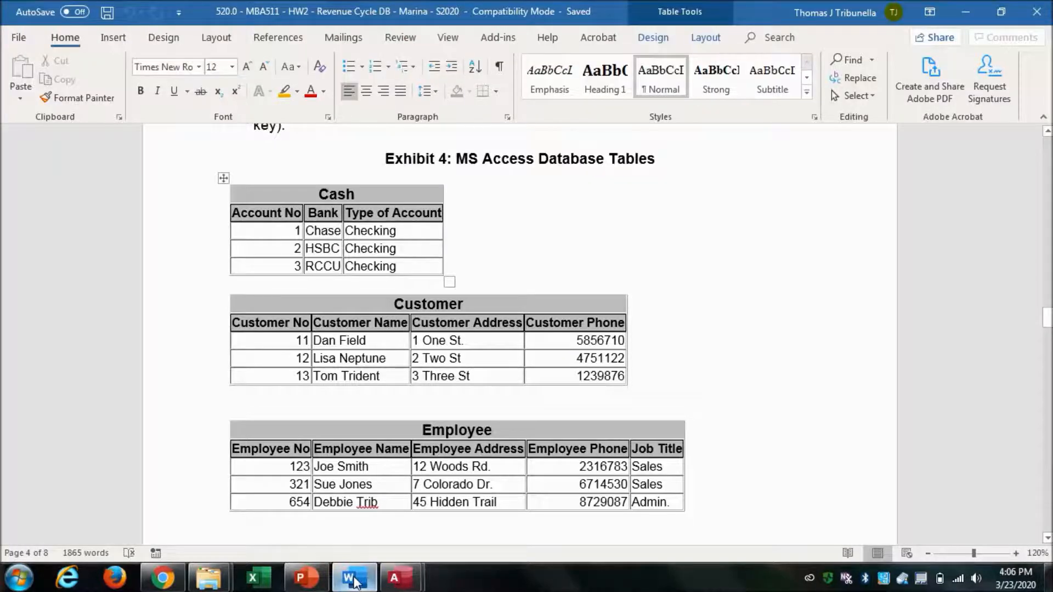
left_click(354, 580)
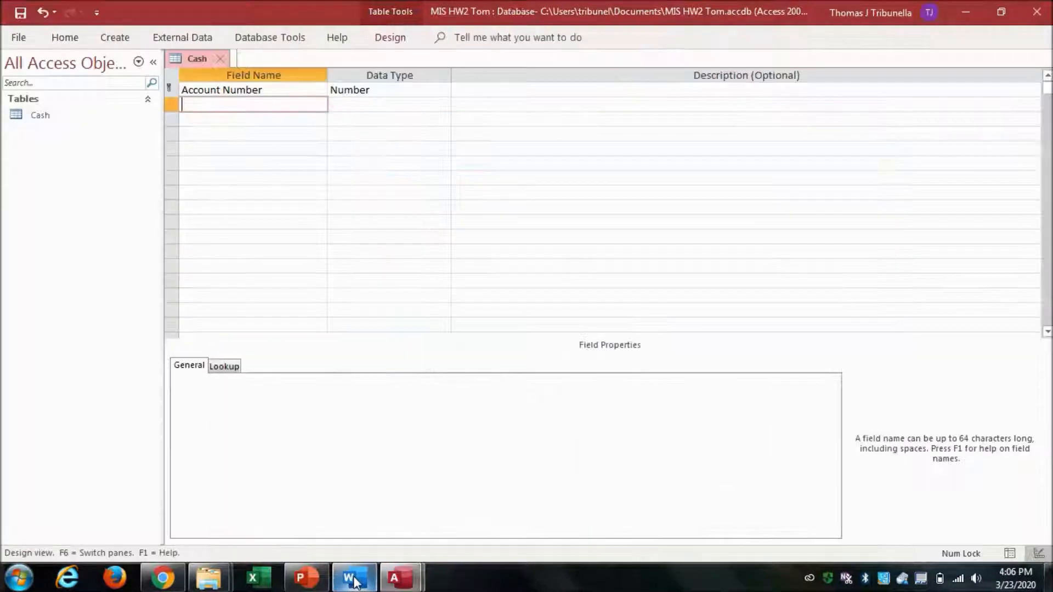
type("Bank")
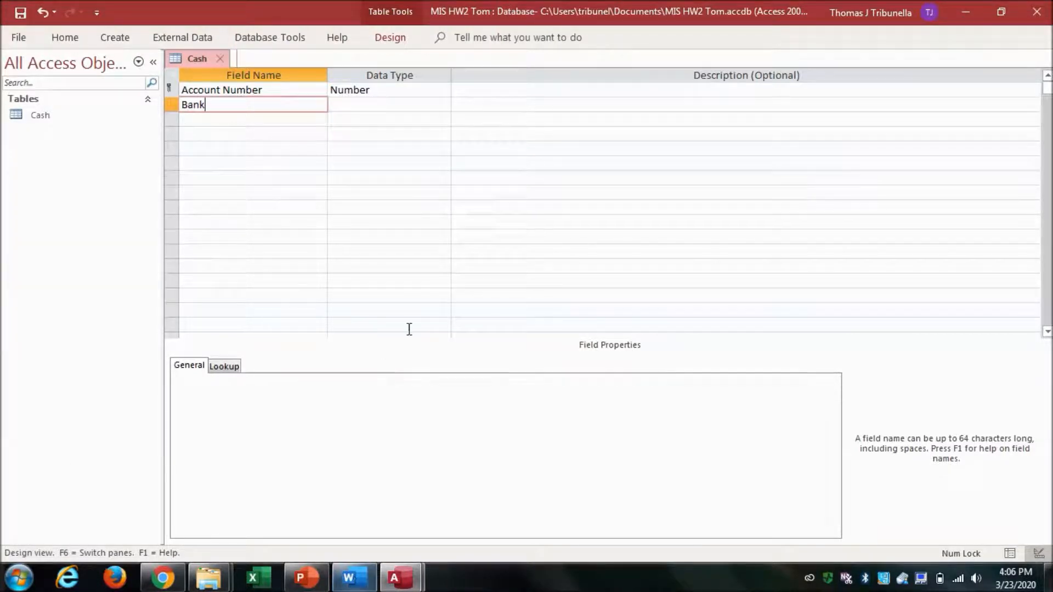
left_click(393, 107)
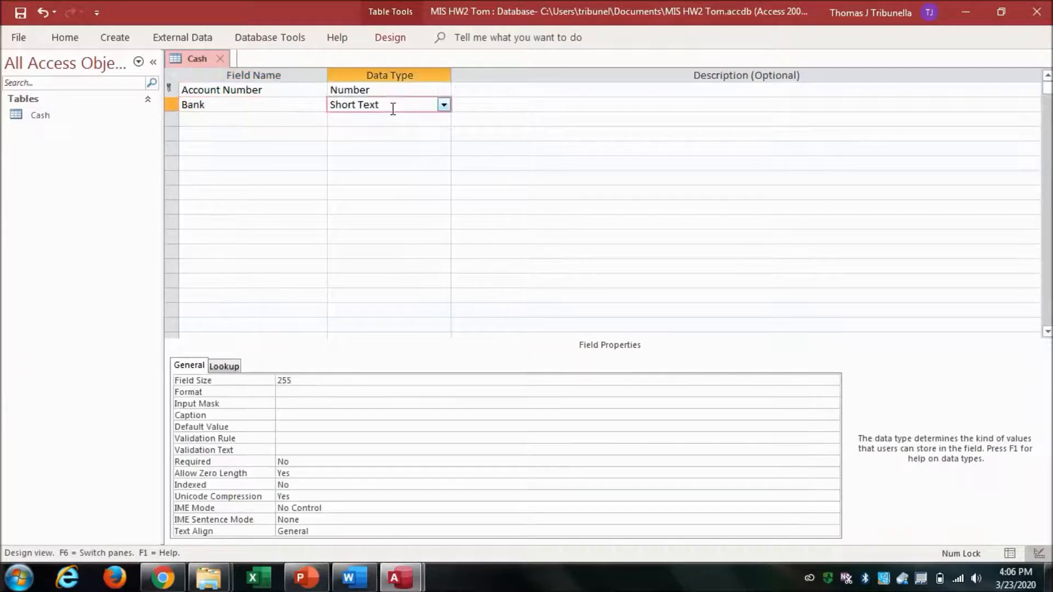
left_click(287, 118)
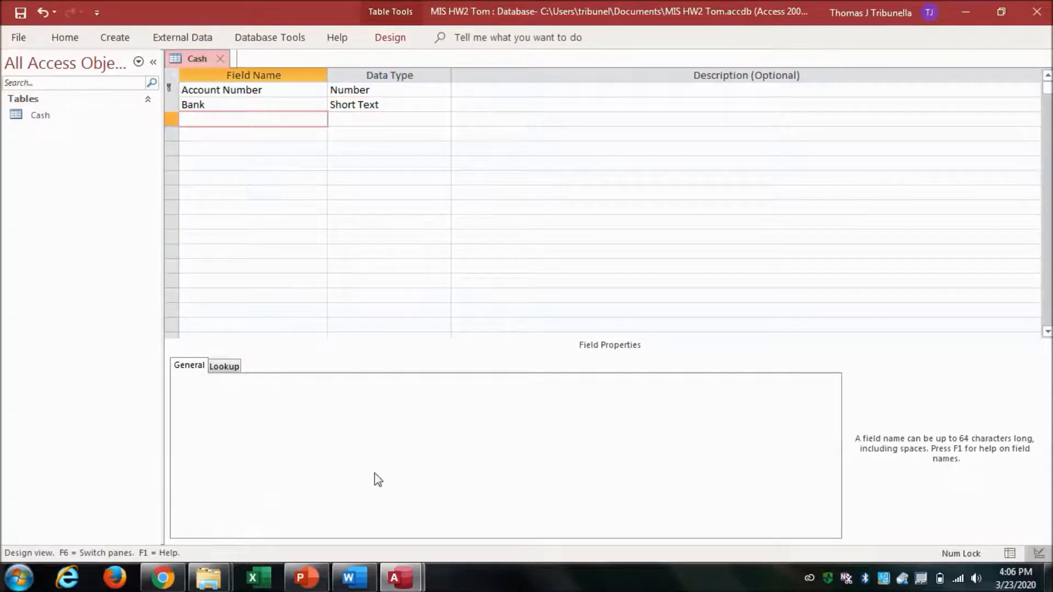
Add a Type of Account field with the Short Text data type.
left_click(354, 580)
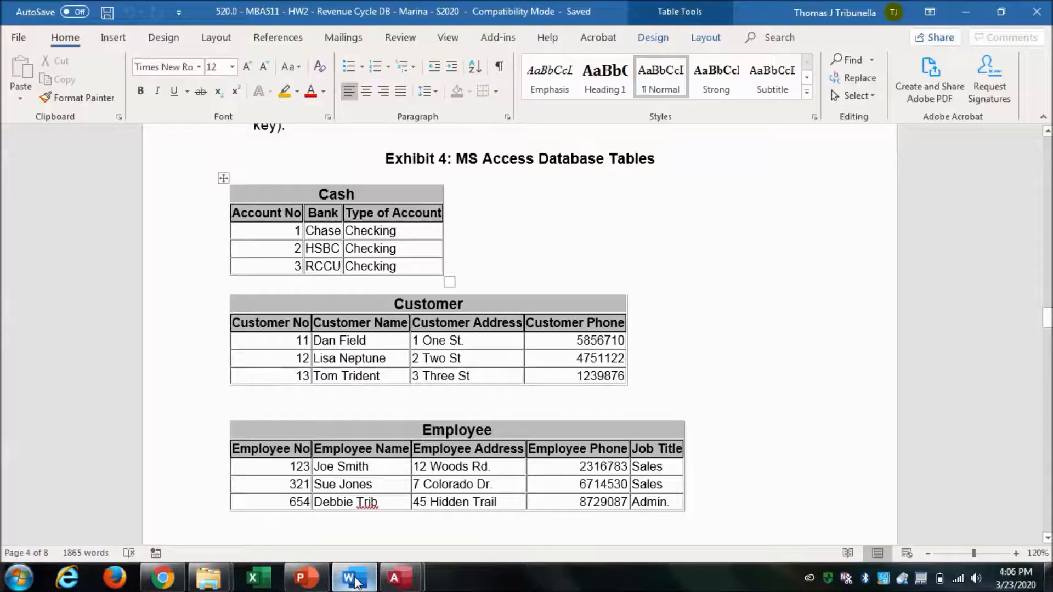
left_click(353, 580)
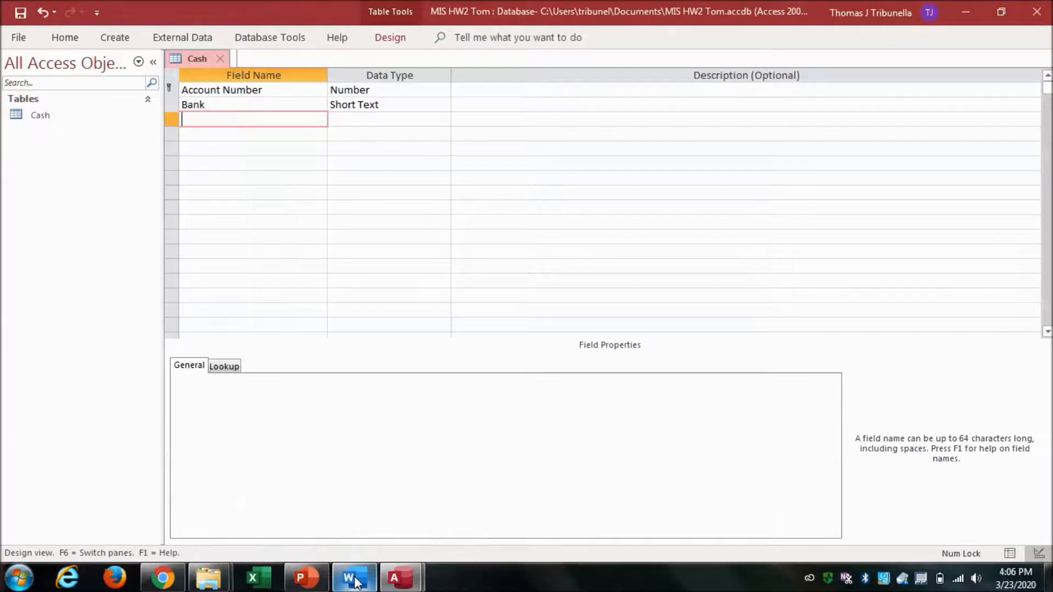
type("Type")
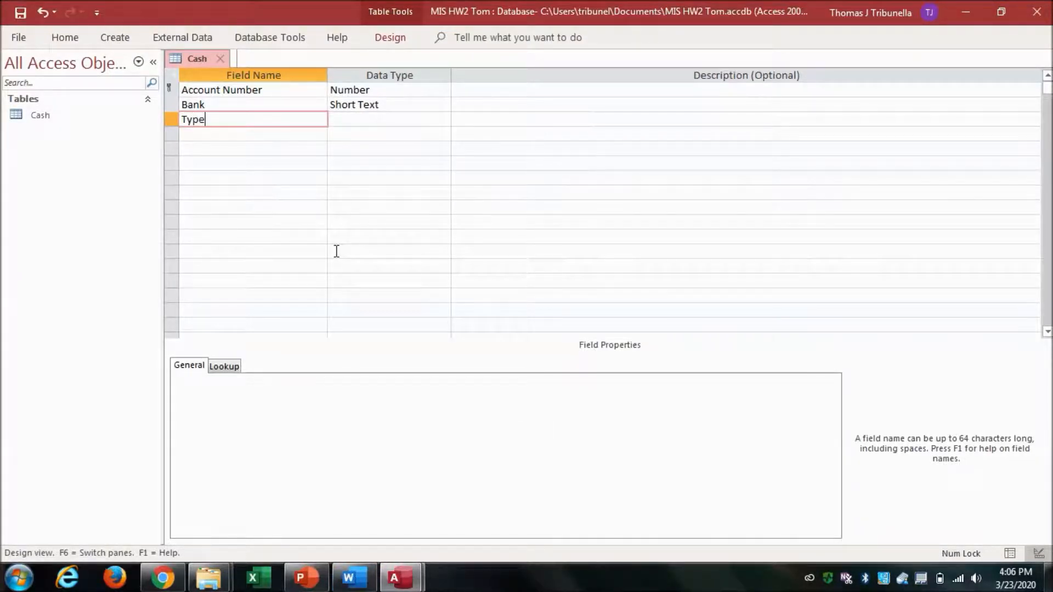
type(" of Account")
left_click(366, 119)
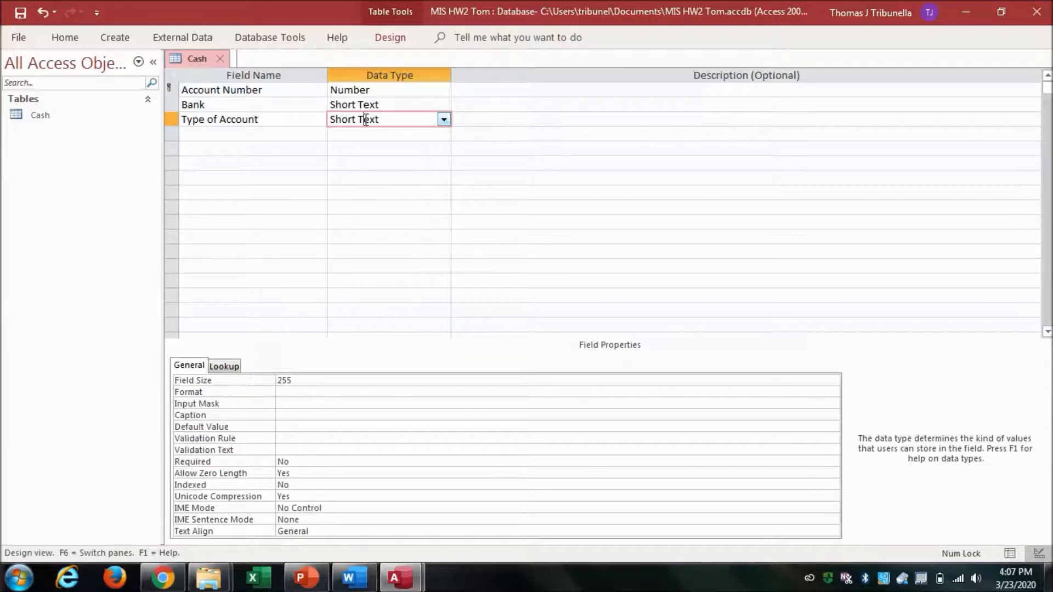
Switch the Cash table to Datasheet View, saving the design changes.
left_click(68, 37)
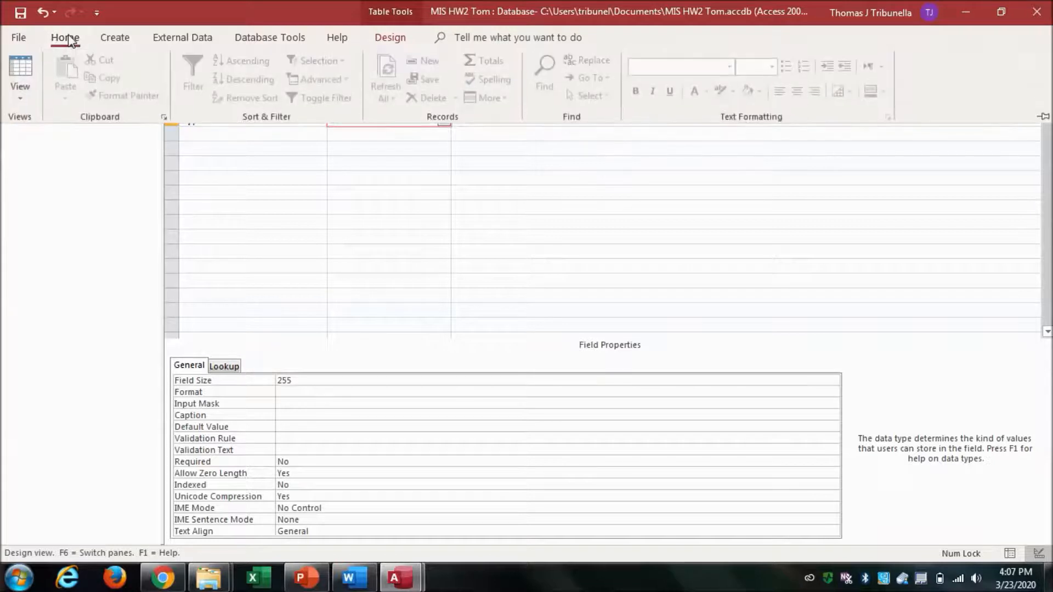
left_click(20, 69)
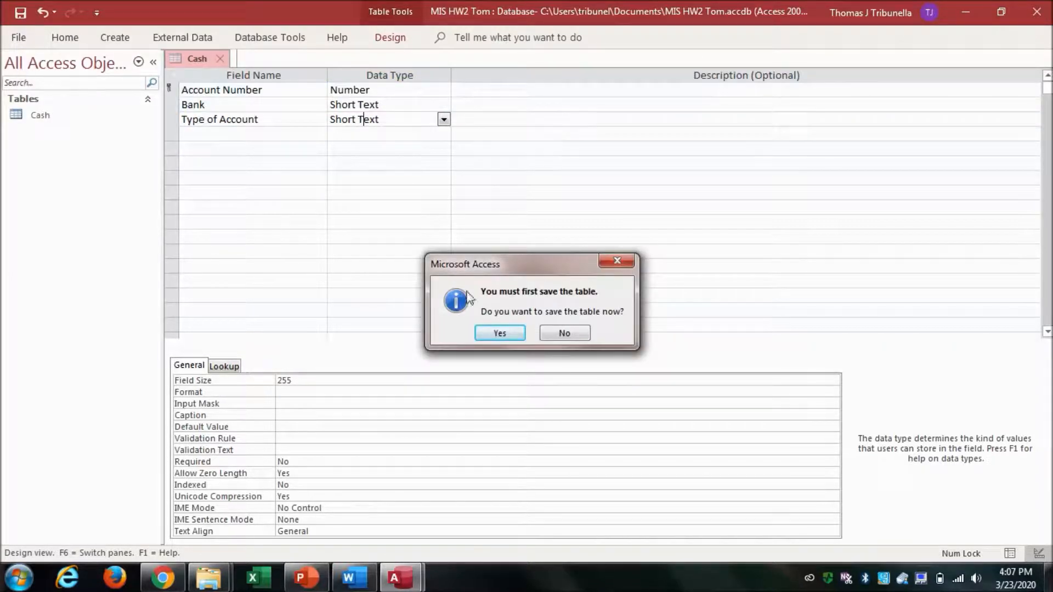
left_click(500, 333)
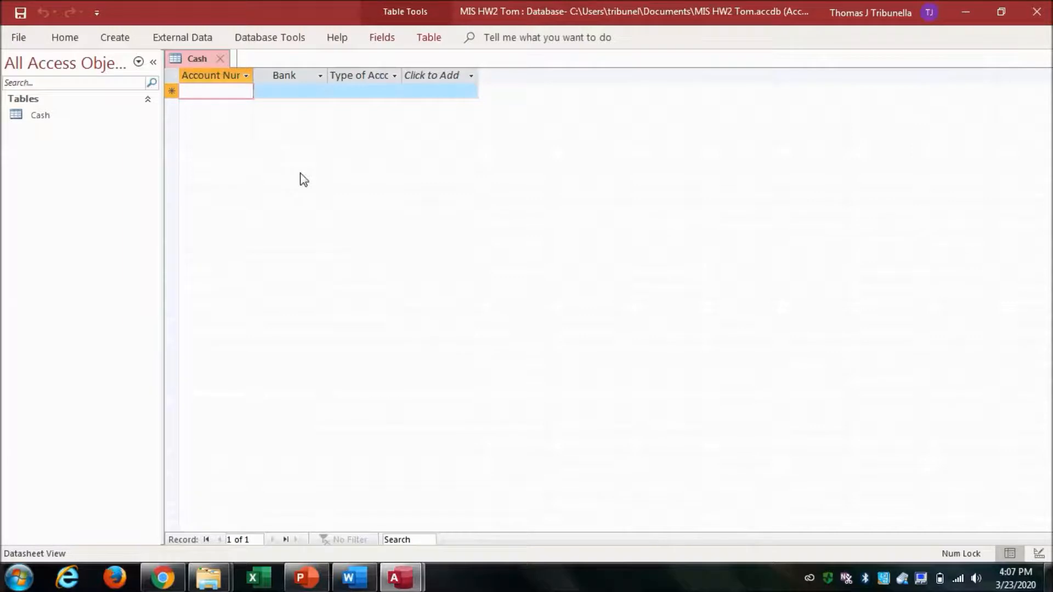
Widen the Account Number and Type of Account columns so their full headers show.
left_click_drag(254, 72, 276, 75)
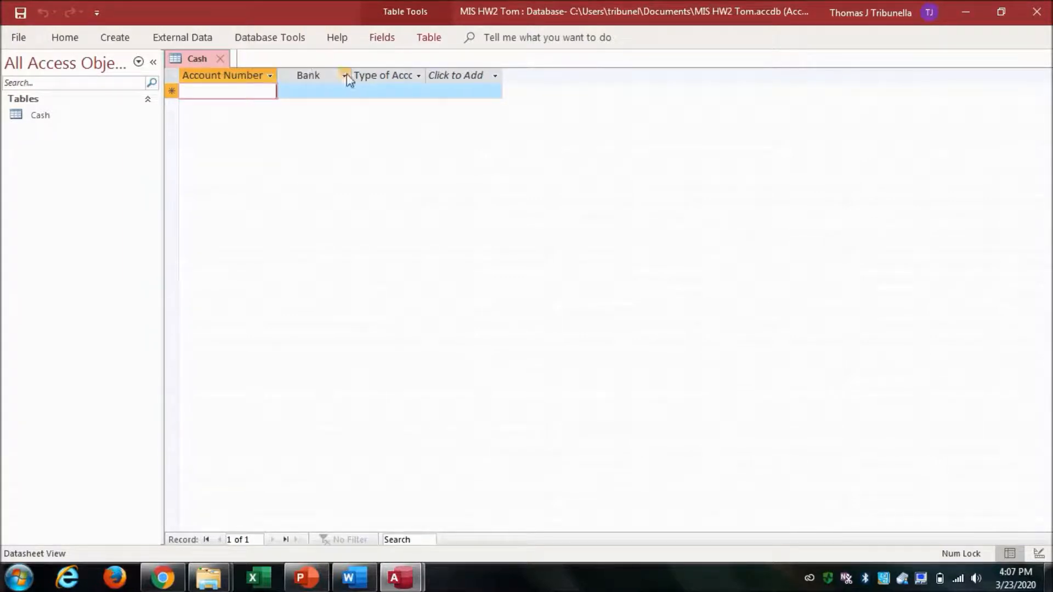
left_click(419, 75)
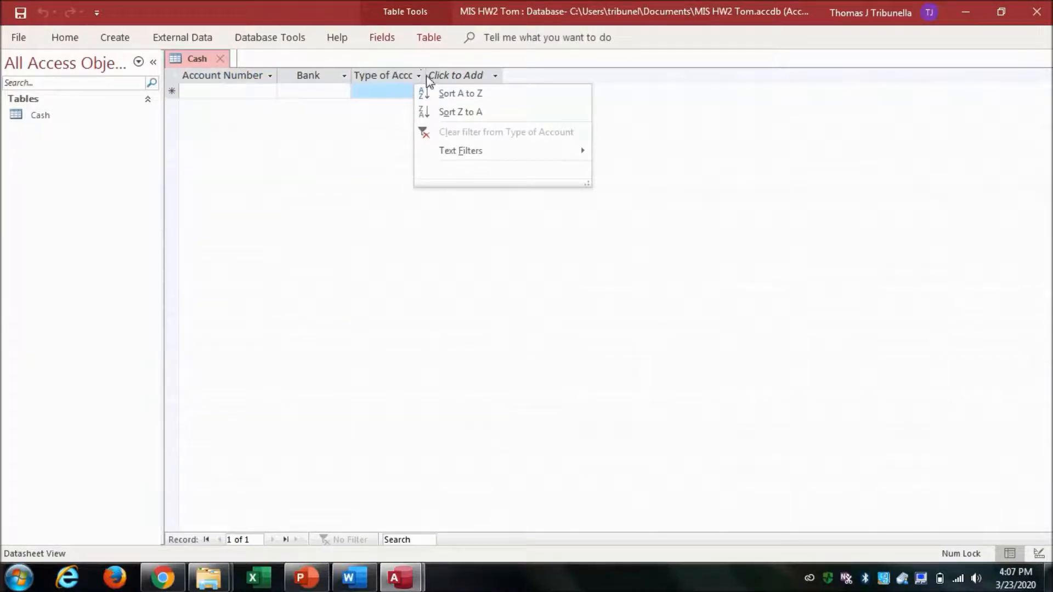
left_click(378, 94)
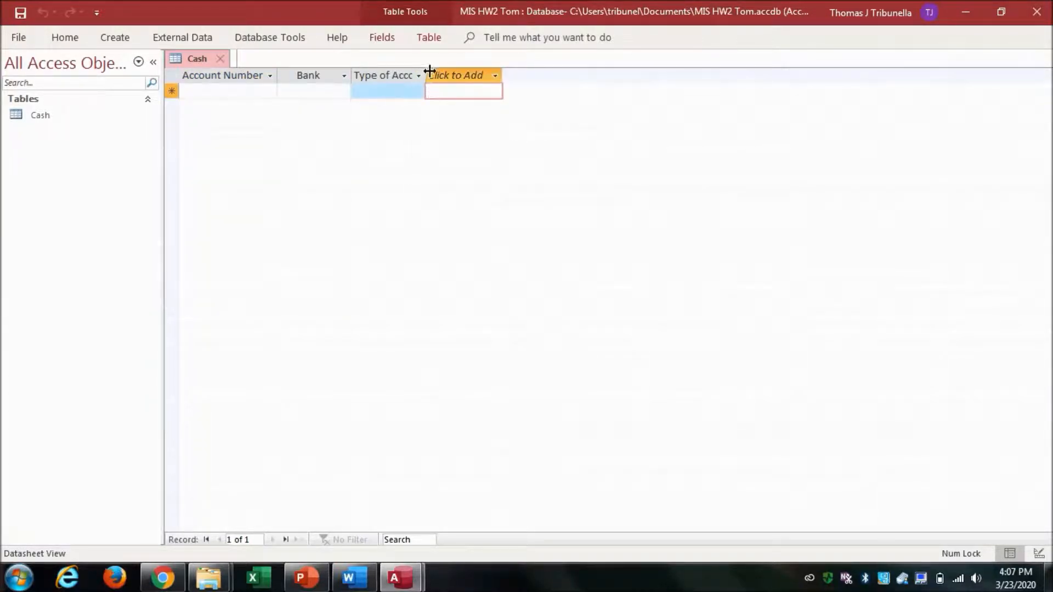
left_click_drag(437, 70, 459, 71)
left_click(460, 74)
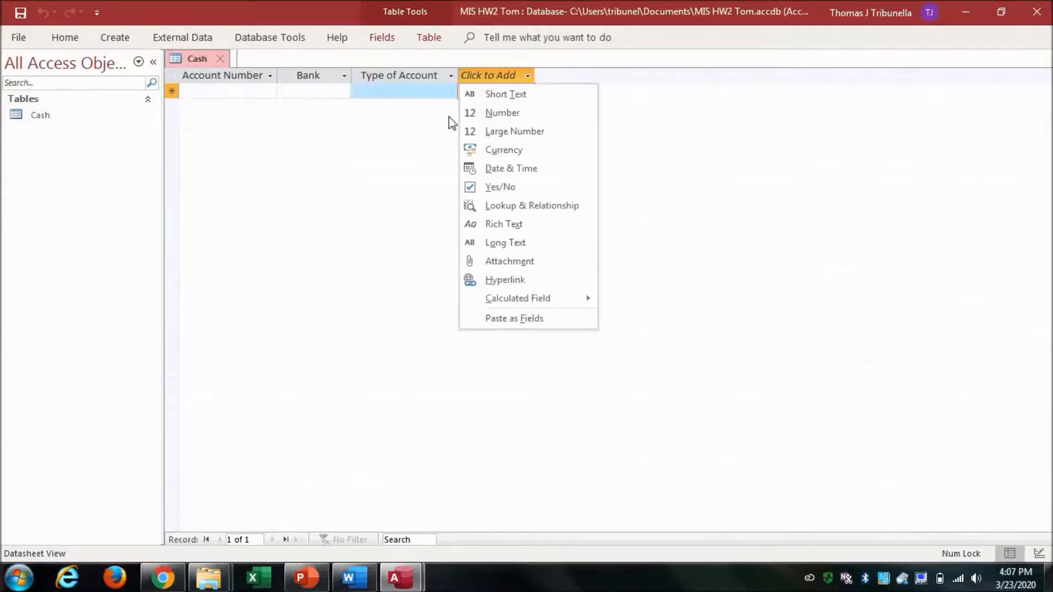
left_click(254, 90)
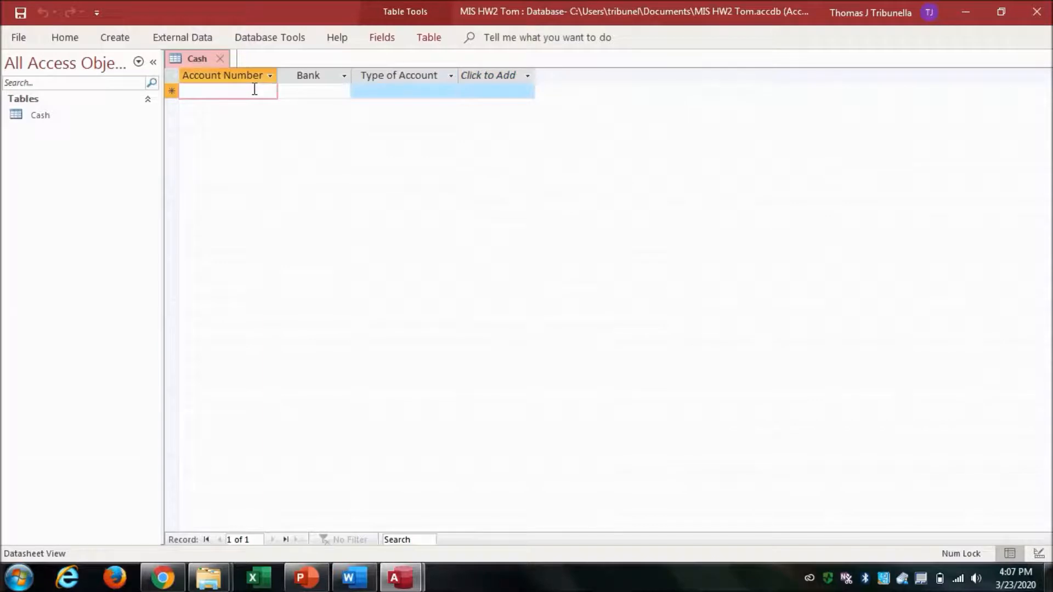
Enter the first Cash record with account number 1, bank Chase and type of account Checking, checking the exhibit in Word.
type("1")
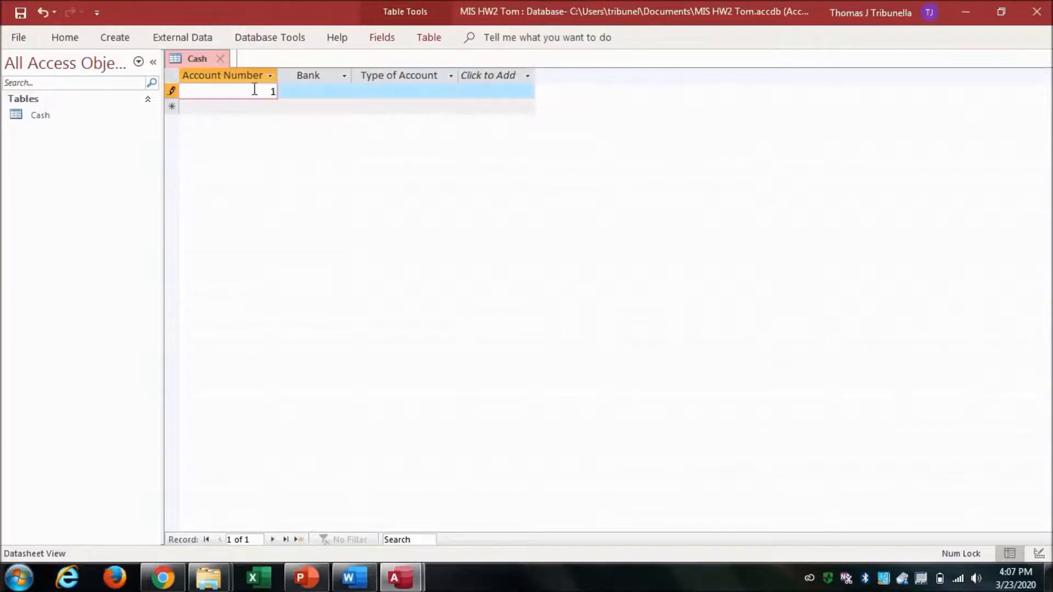
left_click(364, 579)
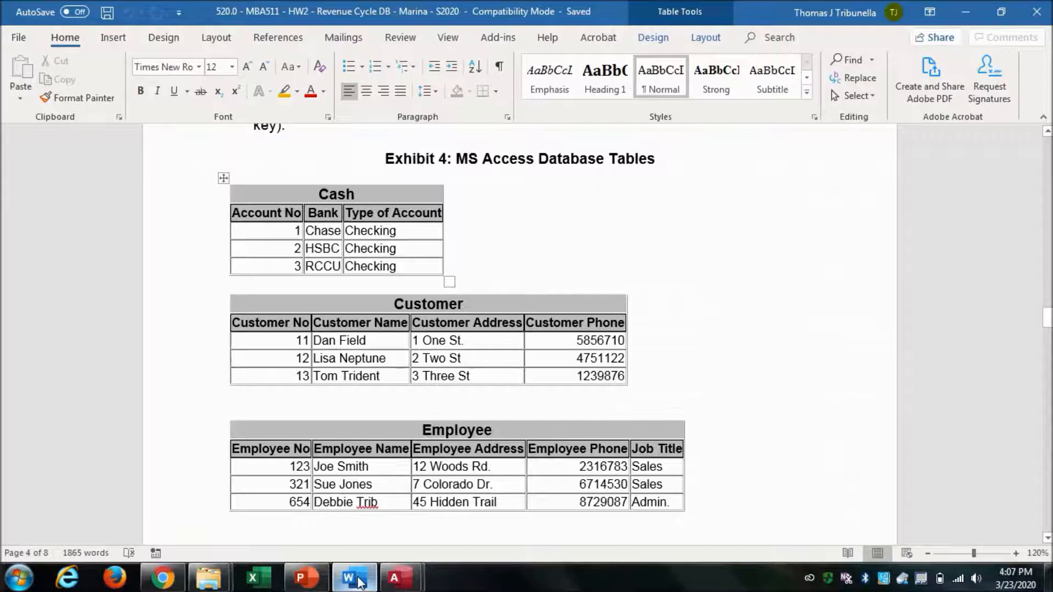
left_click(359, 580)
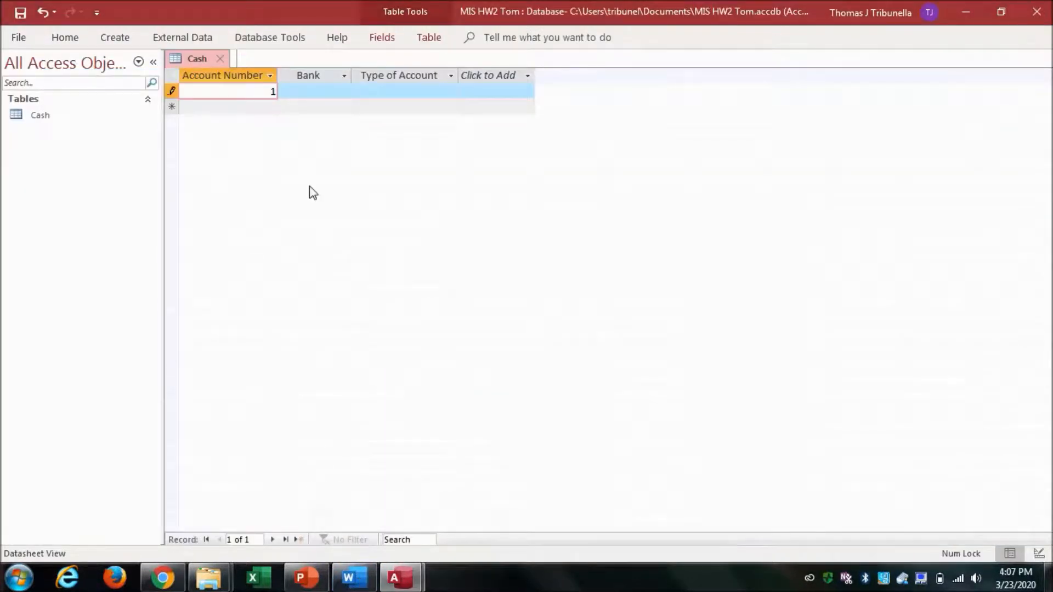
left_click(318, 91)
type("Chase")
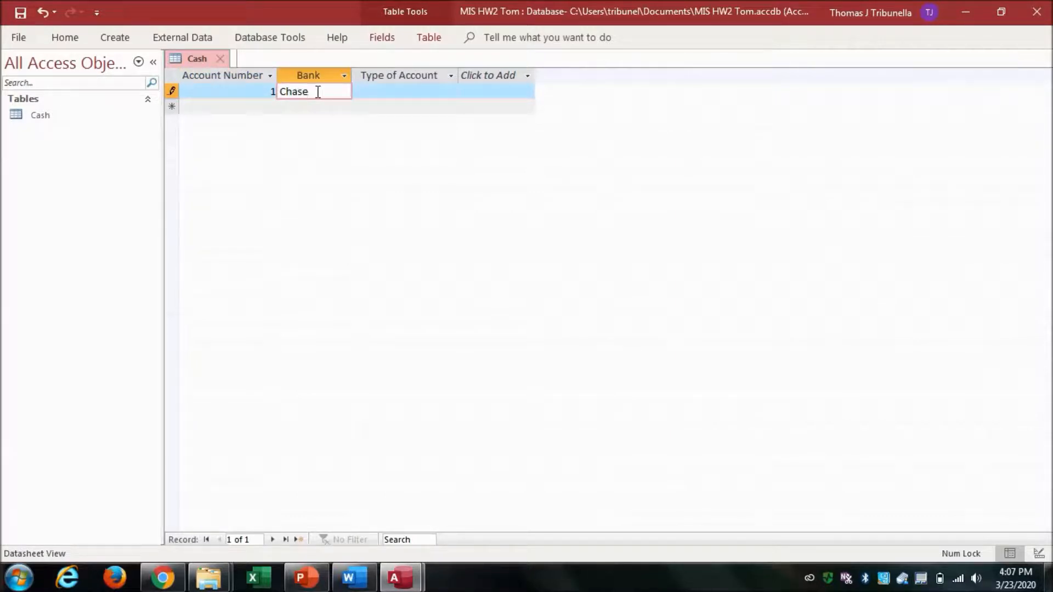
left_click(394, 93)
type("Ch")
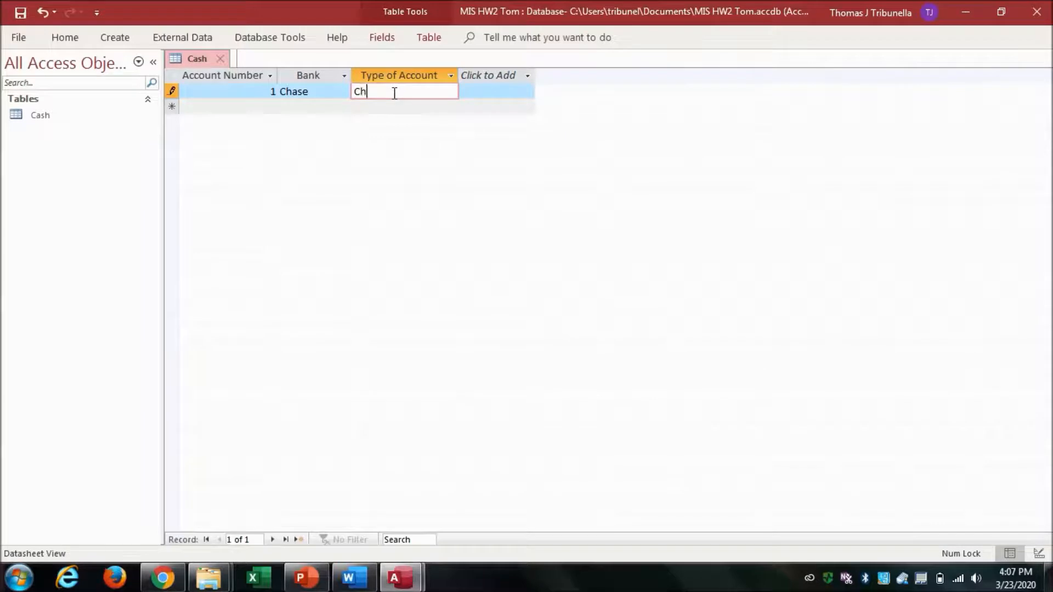
type("ecking")
left_click(338, 91)
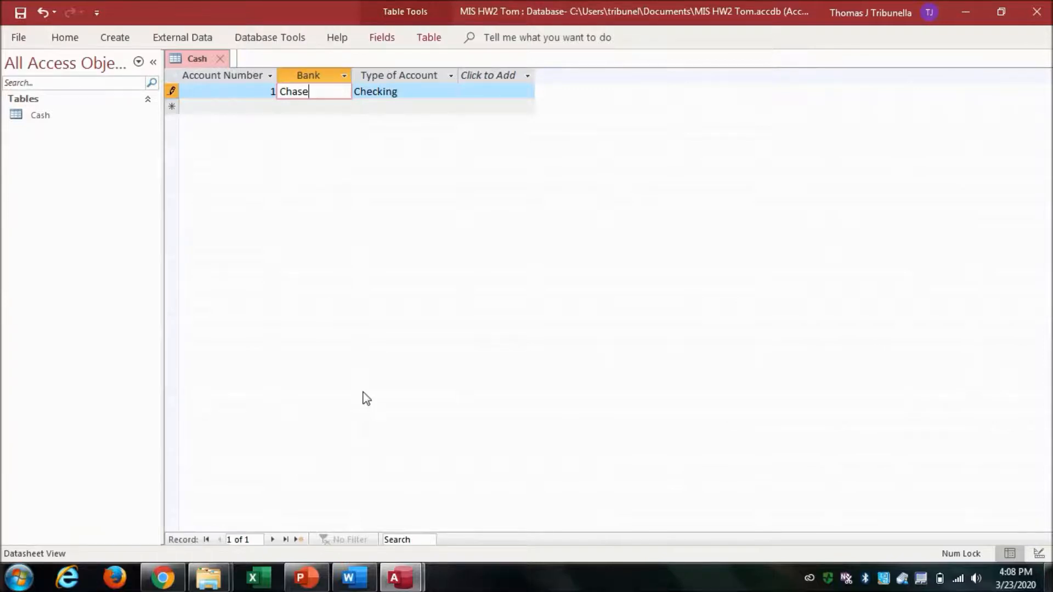
Create a new table, switch it to Design View and save it as Customer.
left_click(353, 585)
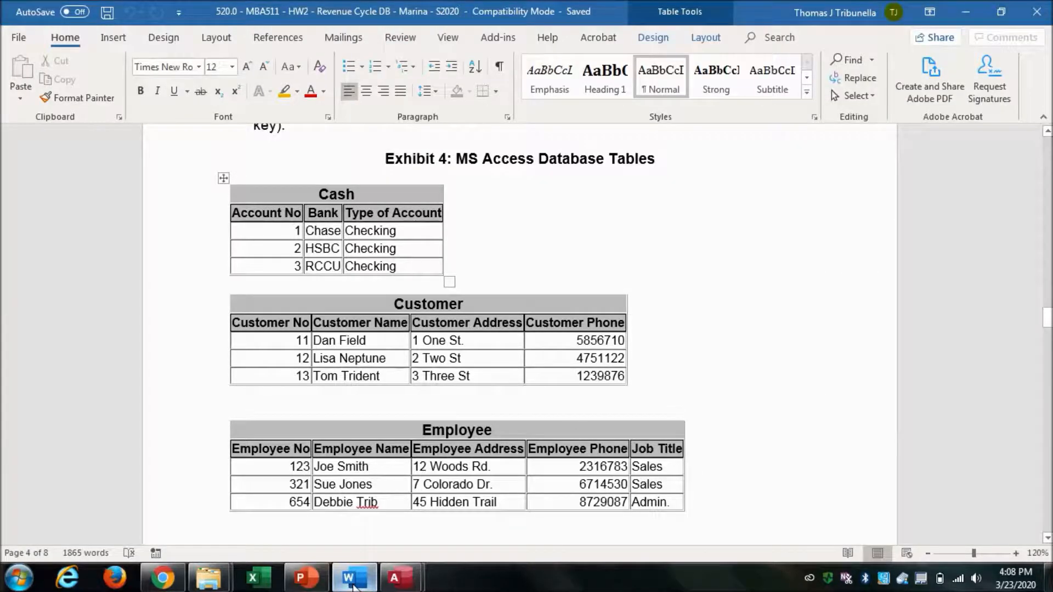
left_click(353, 586)
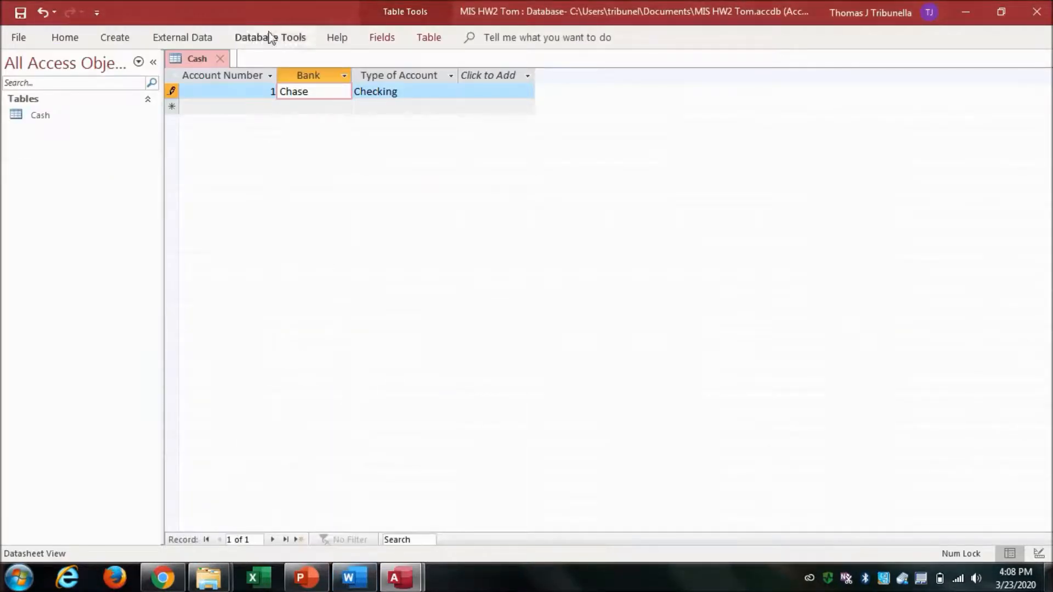
left_click(114, 41)
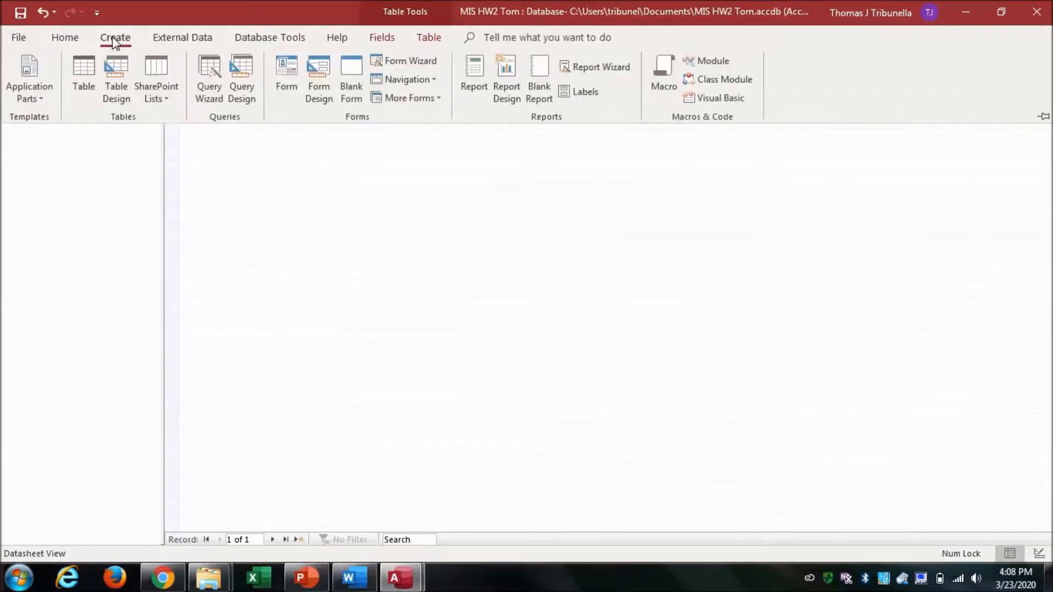
left_click(86, 68)
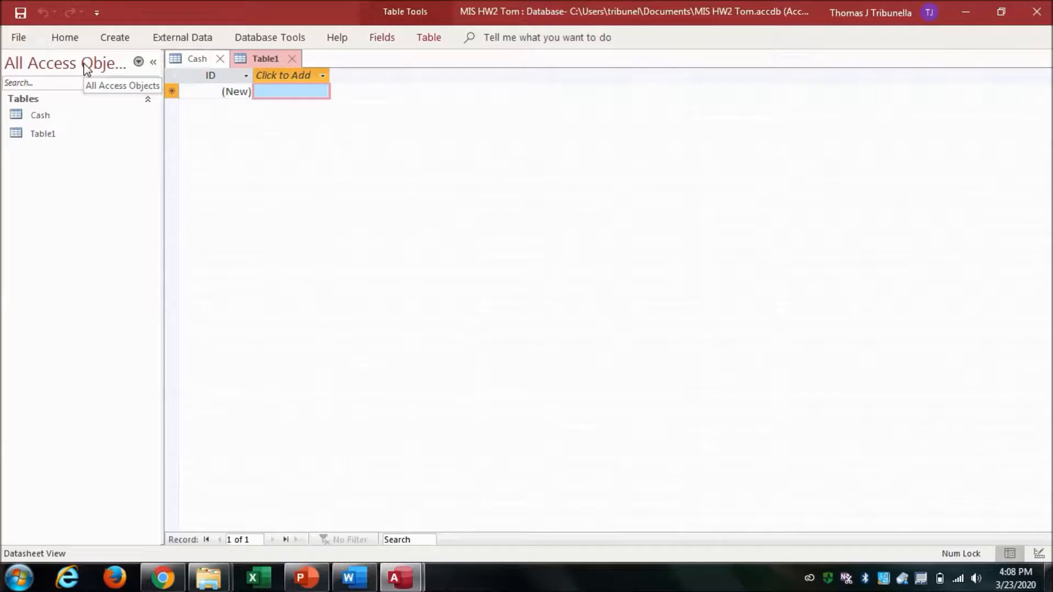
left_click(65, 38)
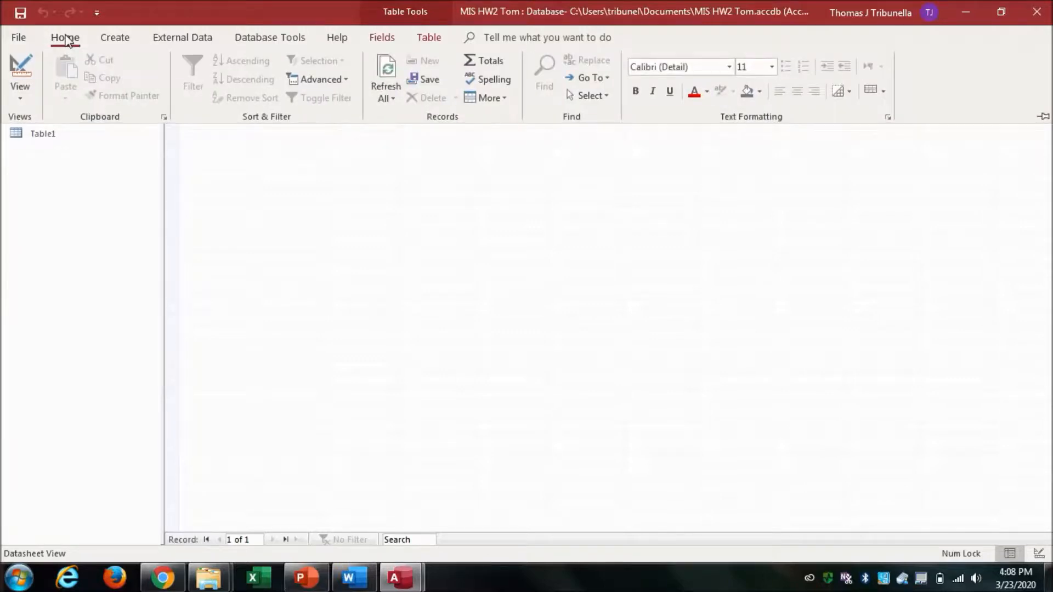
left_click(22, 66)
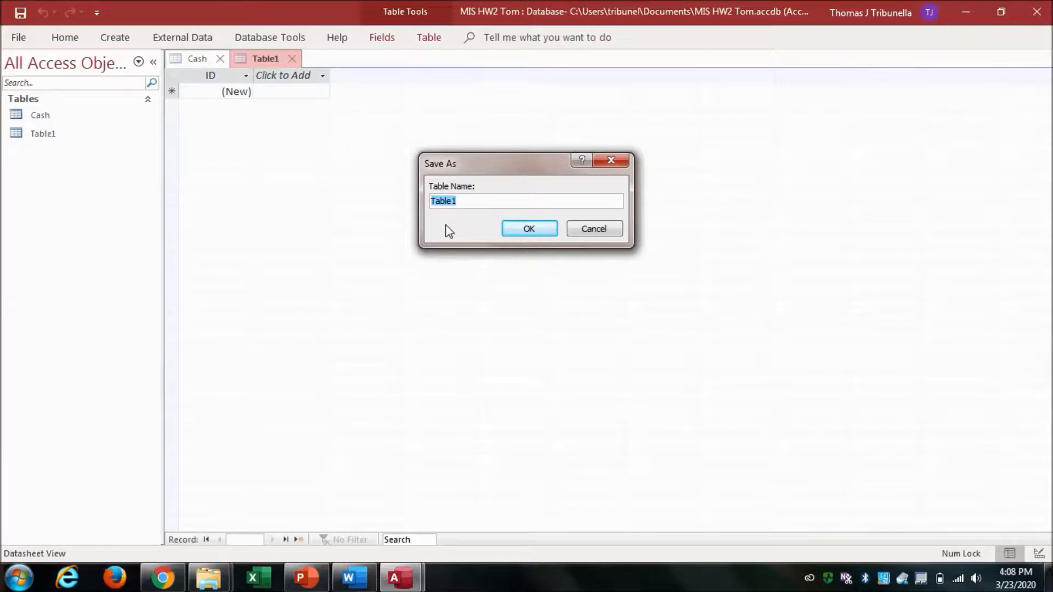
type("Customer")
left_click(537, 229)
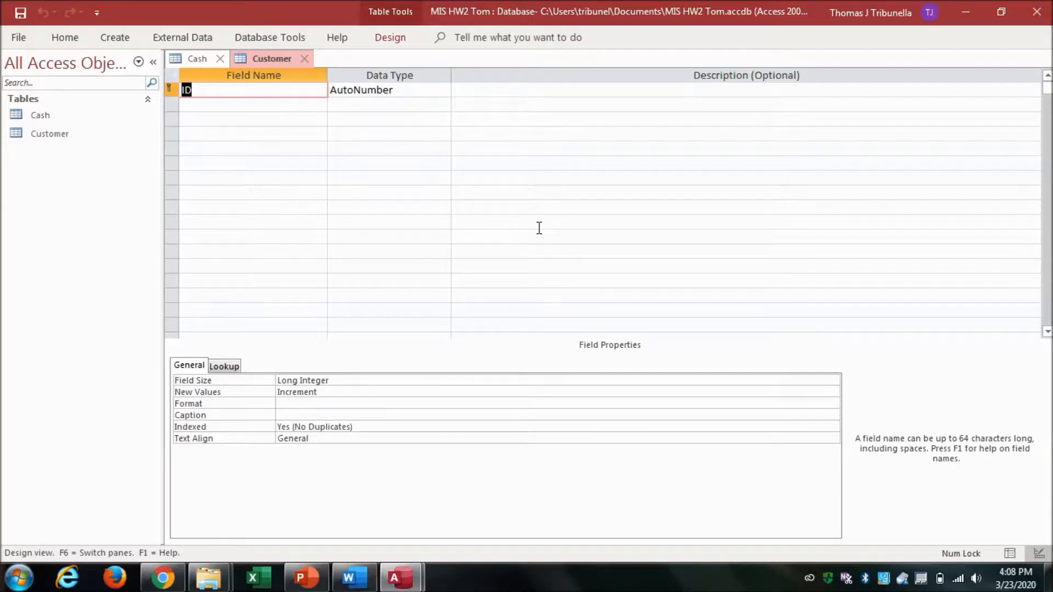
Rename the table's ID field to Customer Number, referring to the Customer exhibit in Word.
left_click(354, 581)
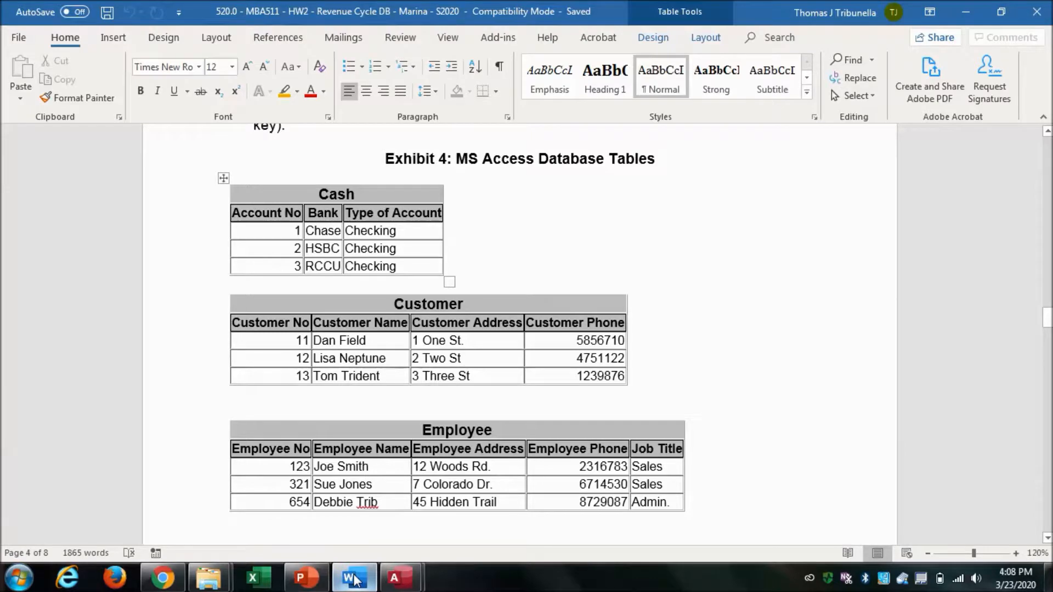
left_click(354, 580)
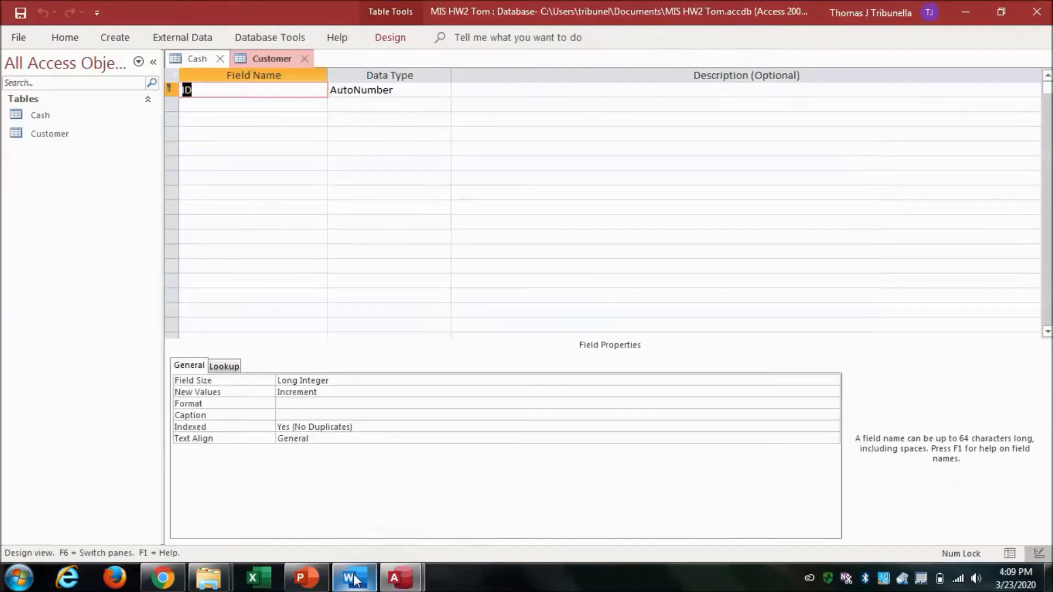
type("Cu")
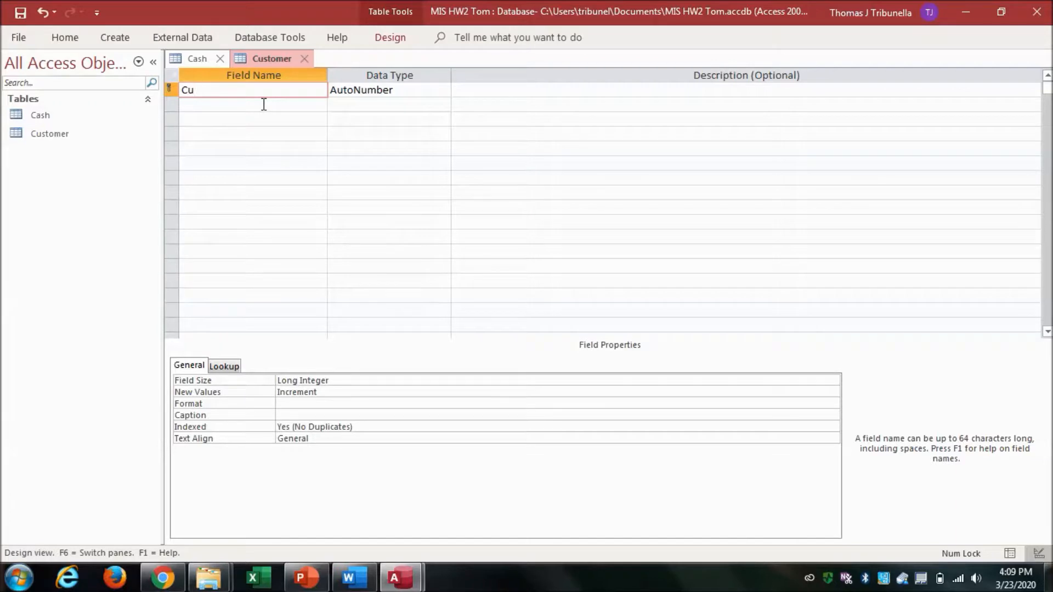
type("stomer Number")
left_click(415, 91)
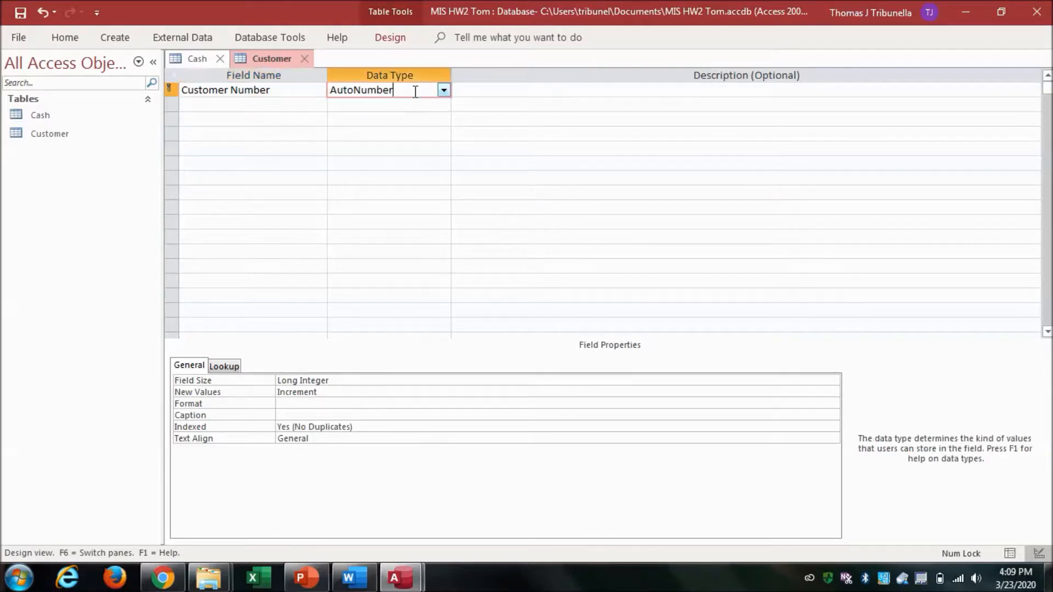
Set Customer Number's data type to Number and clear its default value.
left_click(445, 91)
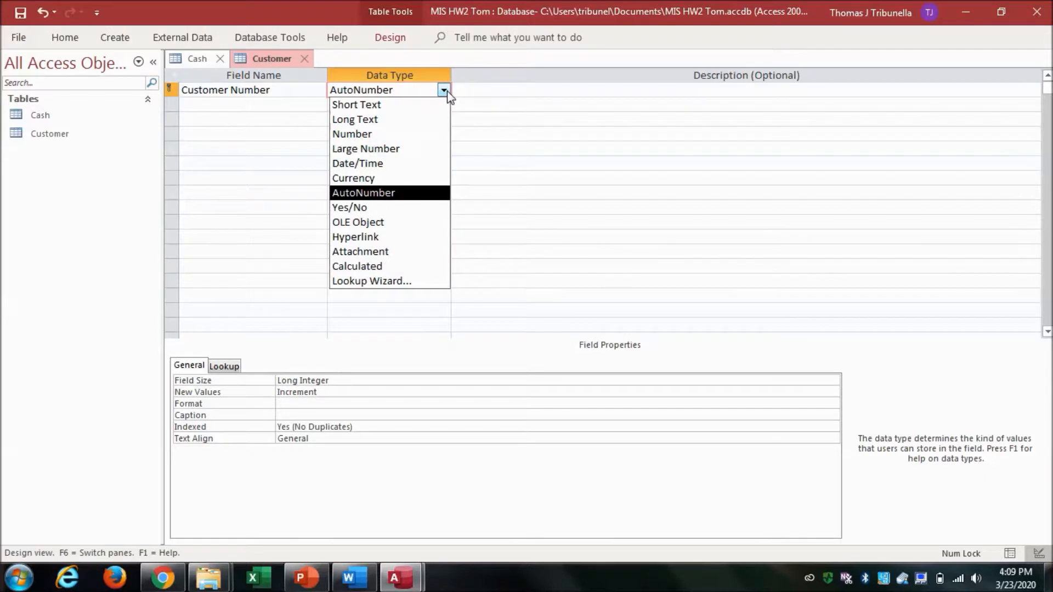
left_click(430, 136)
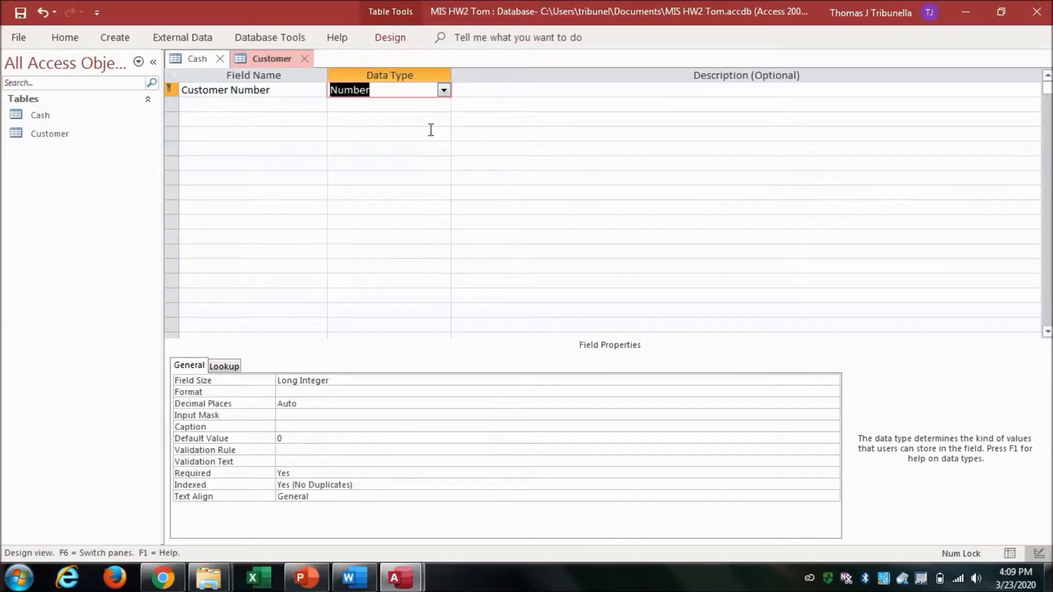
left_click(306, 437)
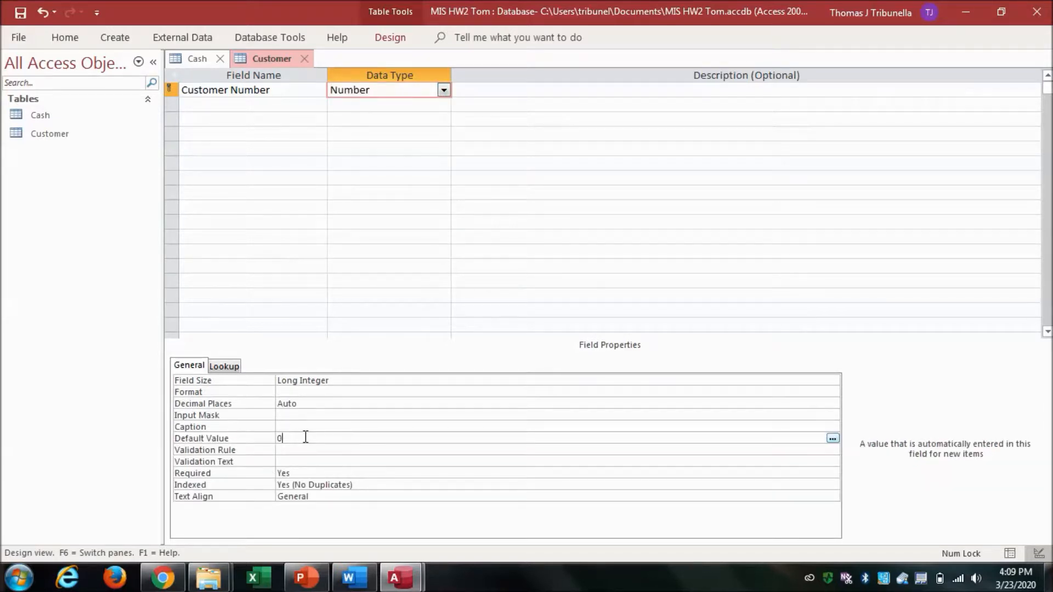
key("BackSpace")
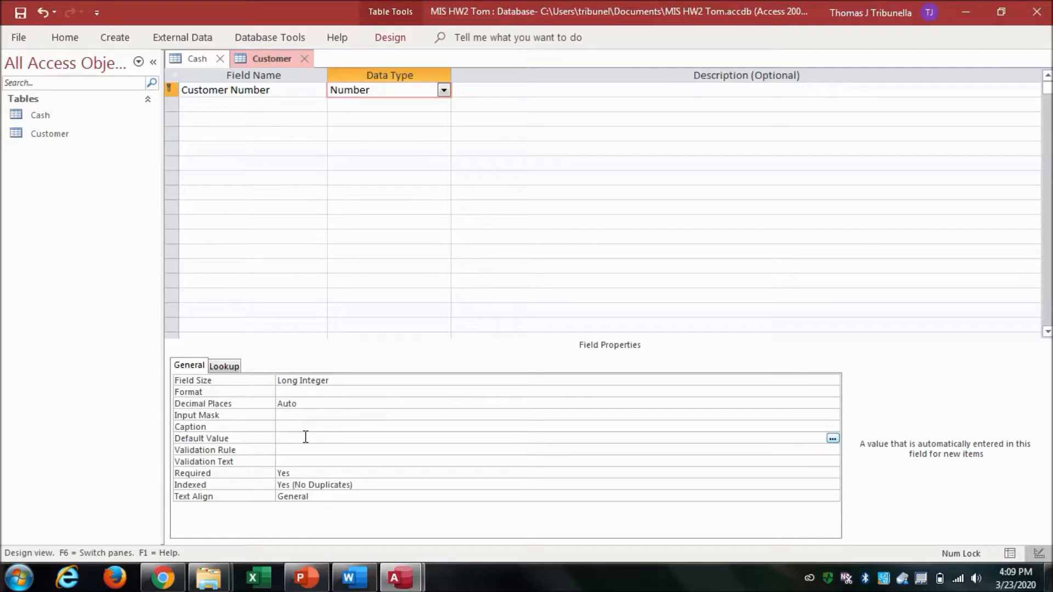